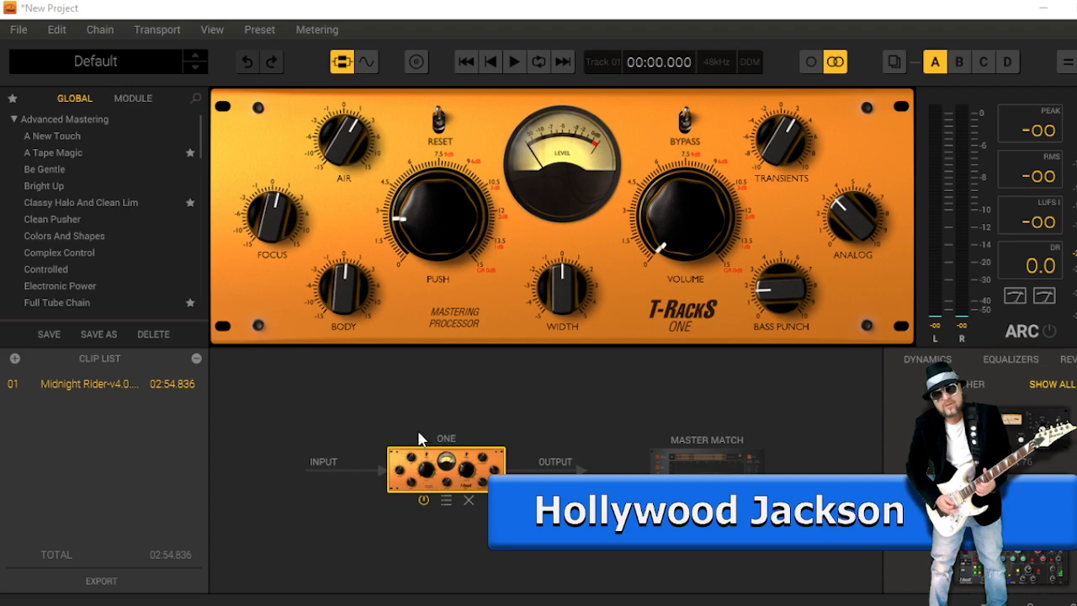
Load the A Tape Magic preset from the Advanced Mastering group of global presets
click(14, 120)
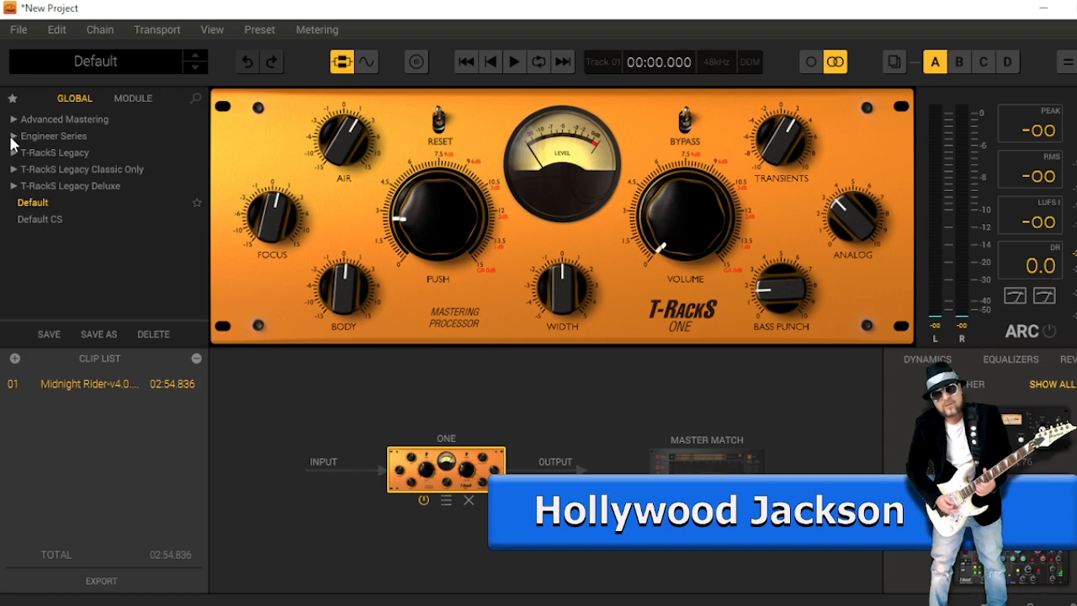
click(14, 137)
click(13, 138)
click(14, 120)
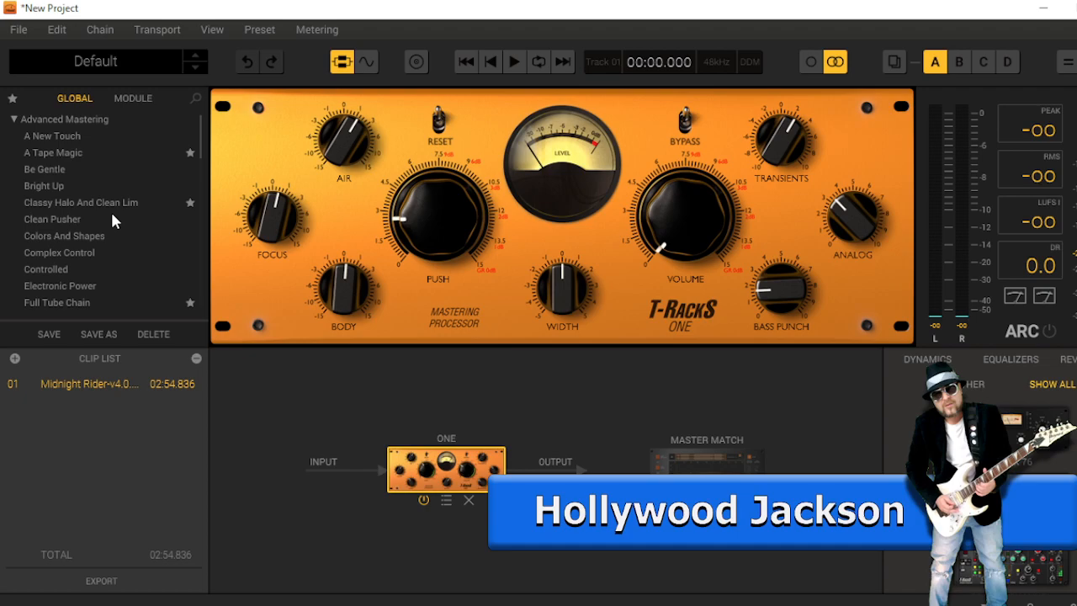
click(76, 153)
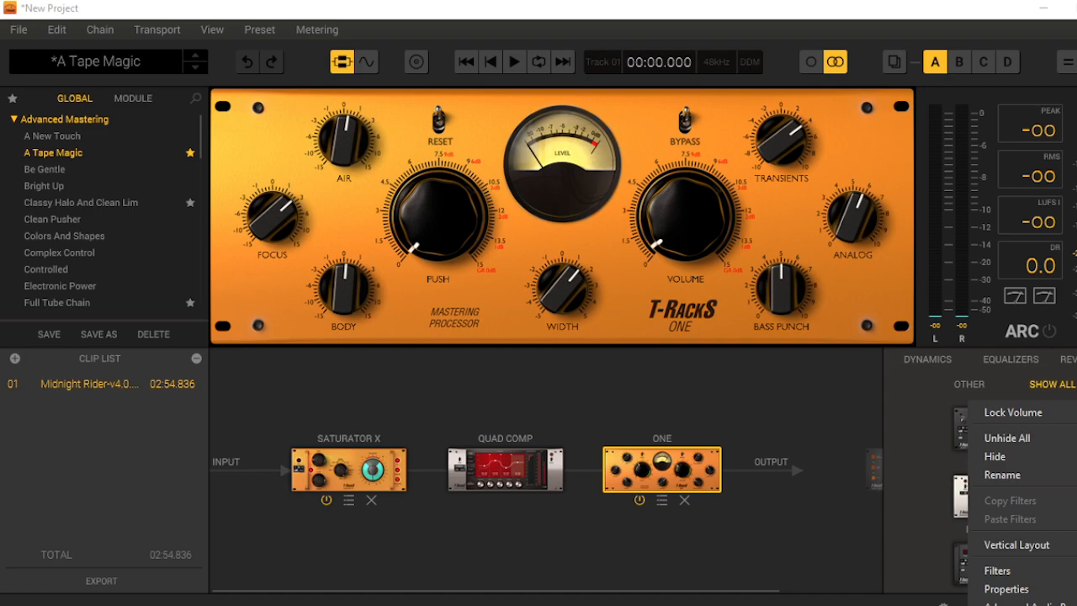
Play the track and inspect the Saturator X and ONE modules in the chain while it runs
click(357, 394)
key(space)
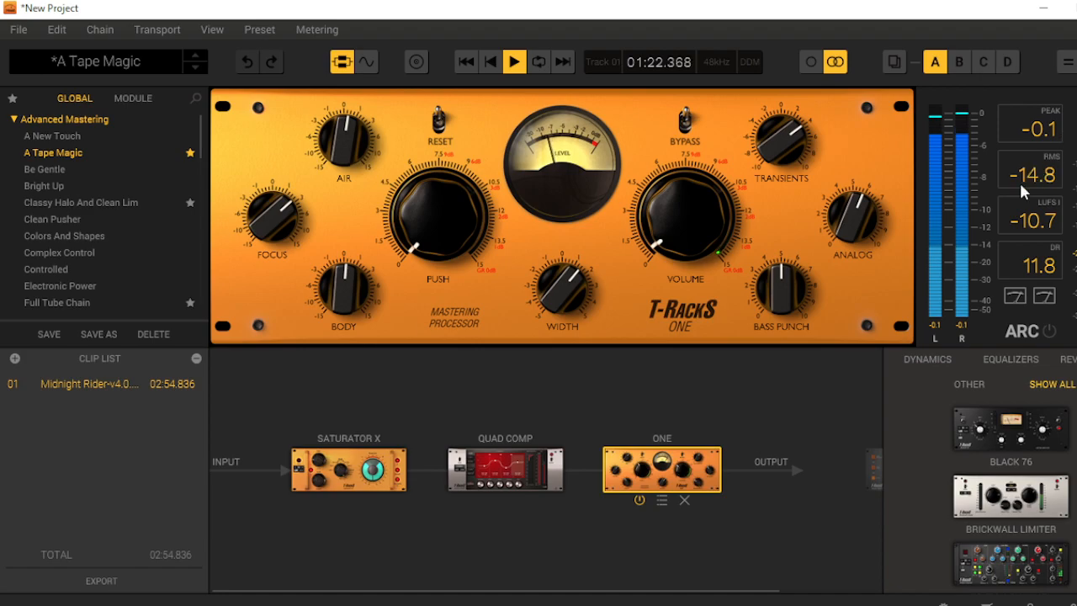
mouse_move(347, 455)
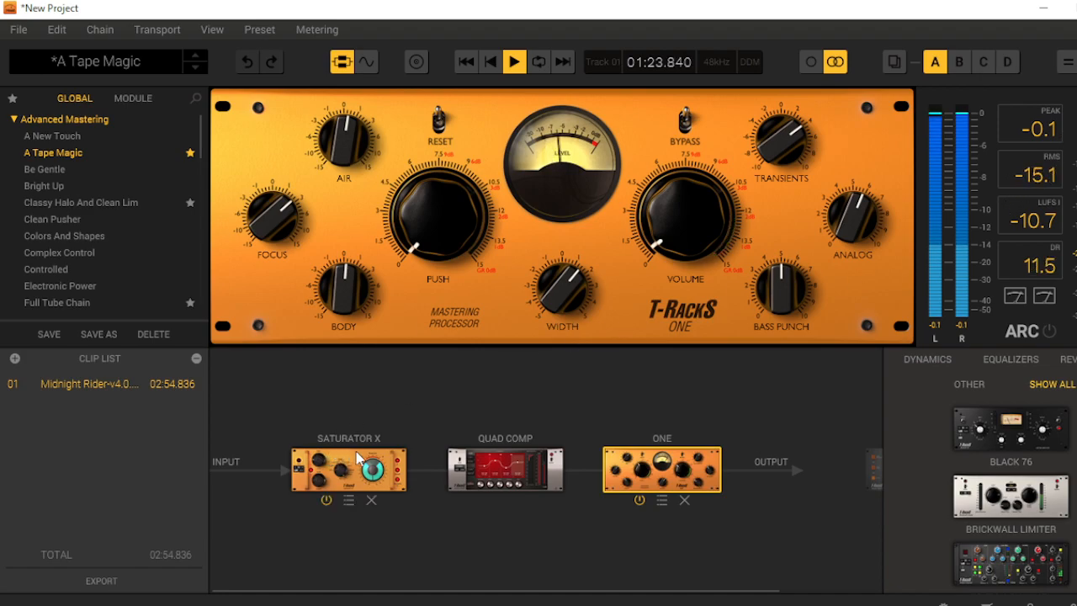
click(362, 457)
mouse_move(496, 433)
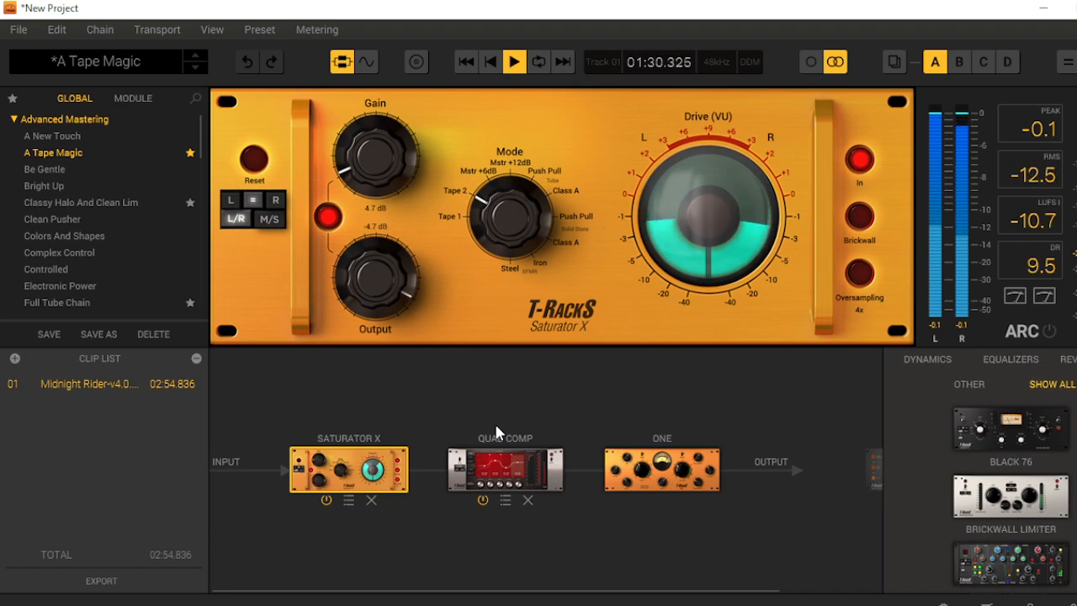
mouse_move(621, 465)
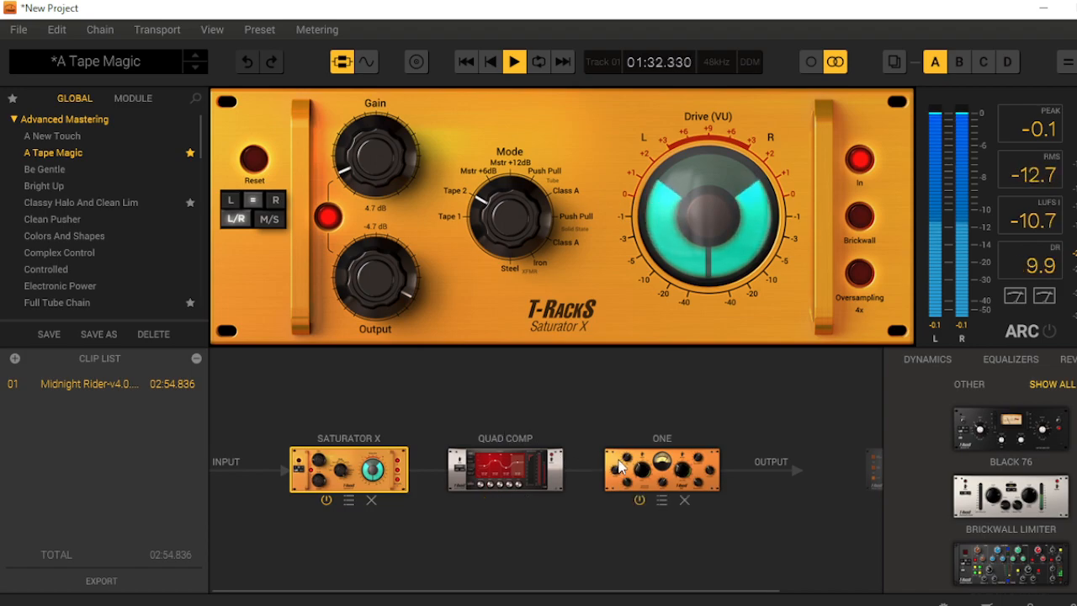
click(615, 459)
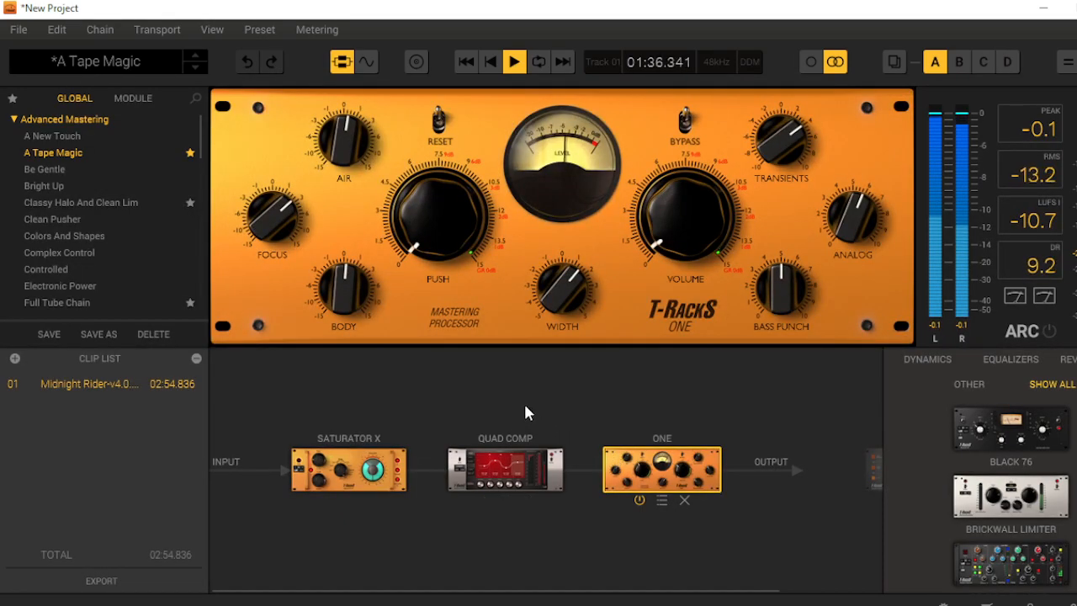
Examine the track's level, spectrum and stereo readings in the Metering window, close it and stop playback
click(1040, 300)
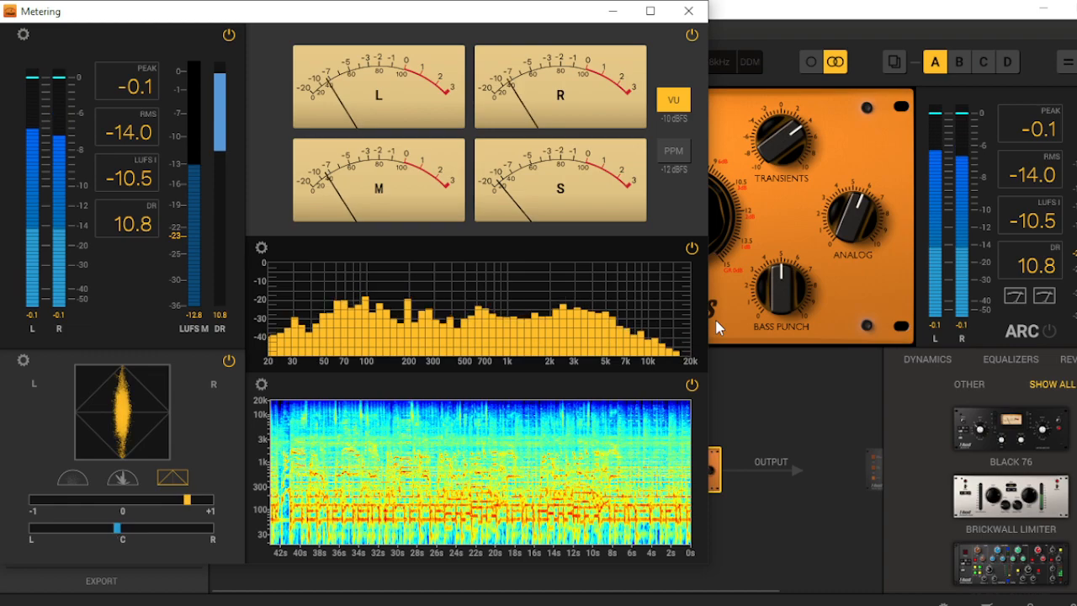
click(688, 13)
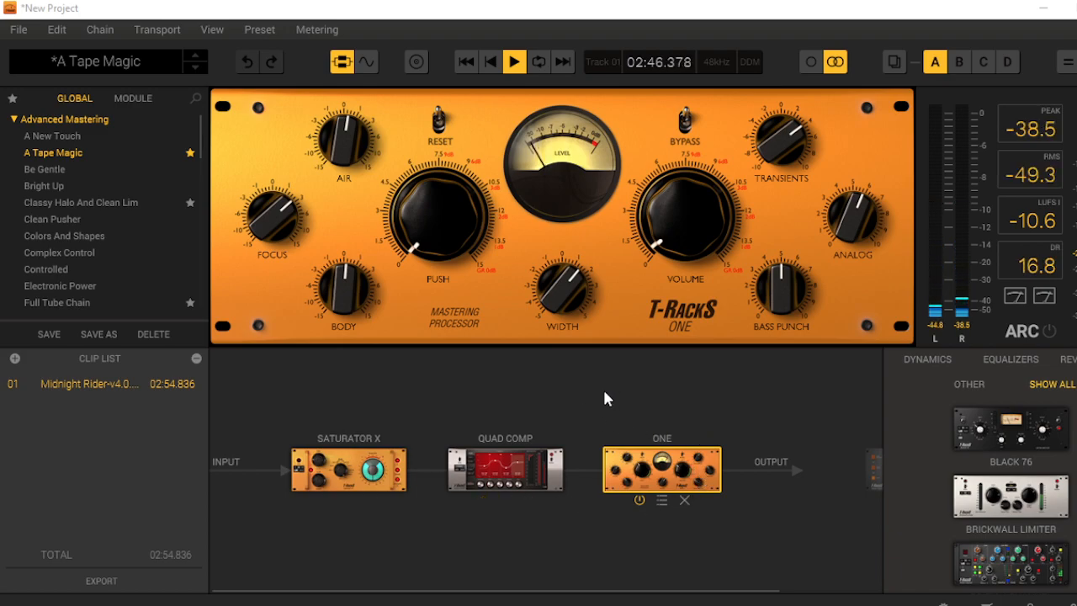
click(514, 65)
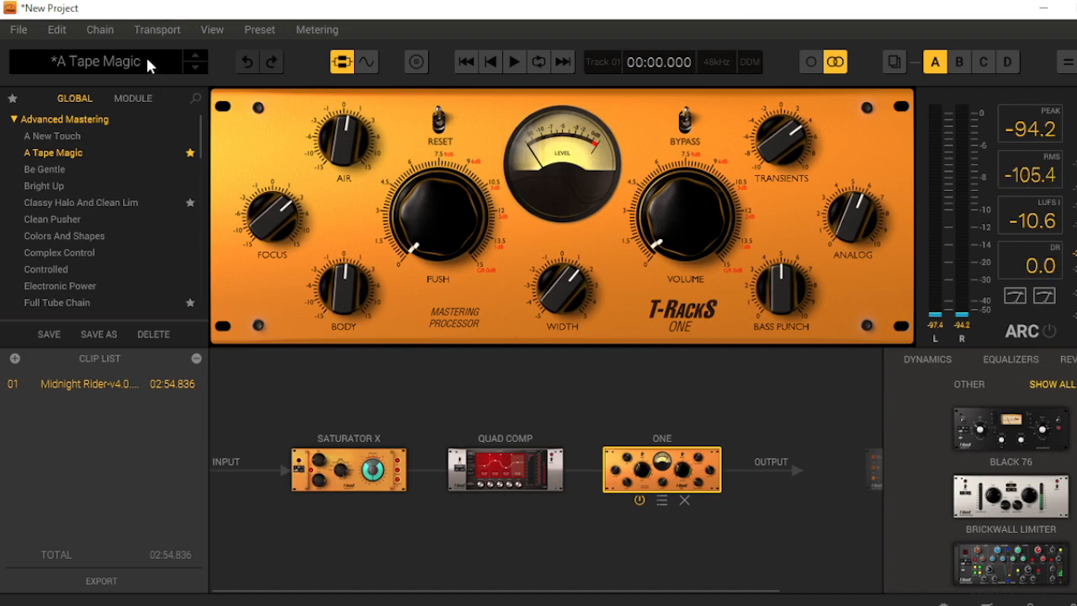
Enable Digital Delivery Master in the project properties
click(18, 30)
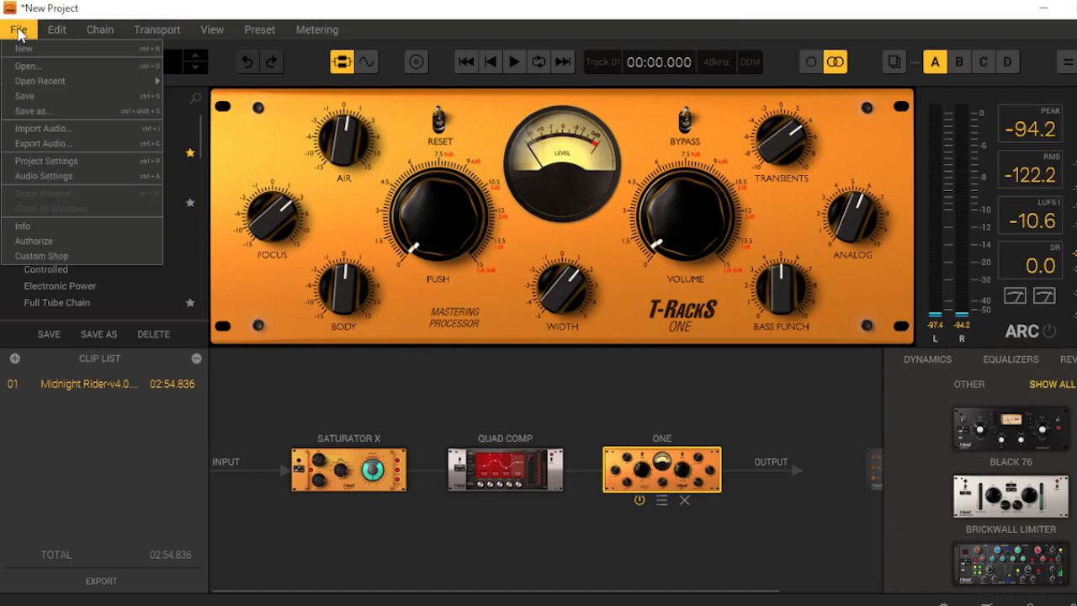
click(47, 161)
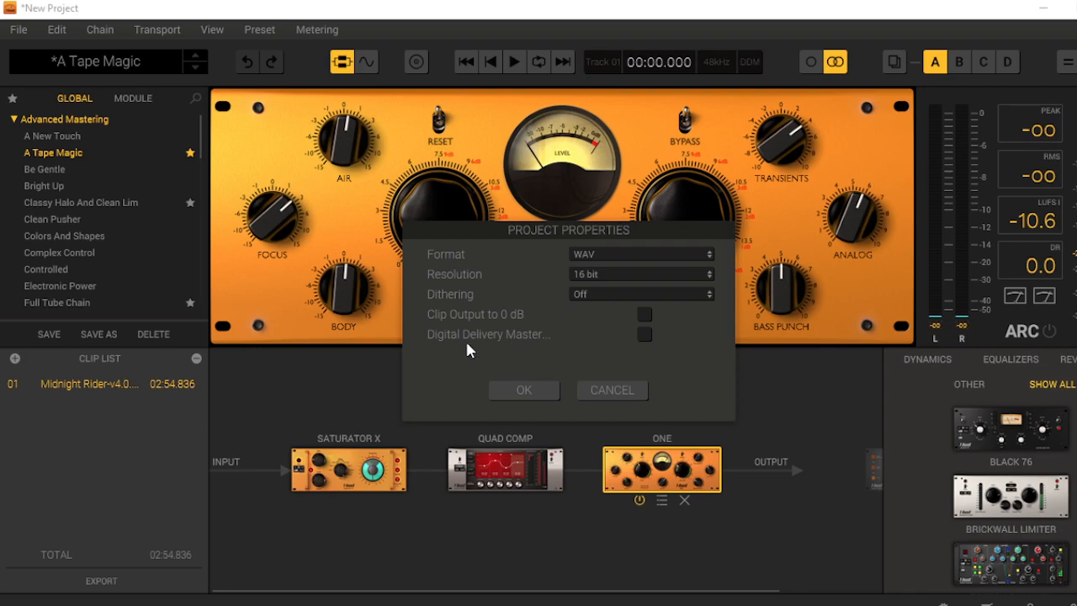
click(645, 335)
click(516, 389)
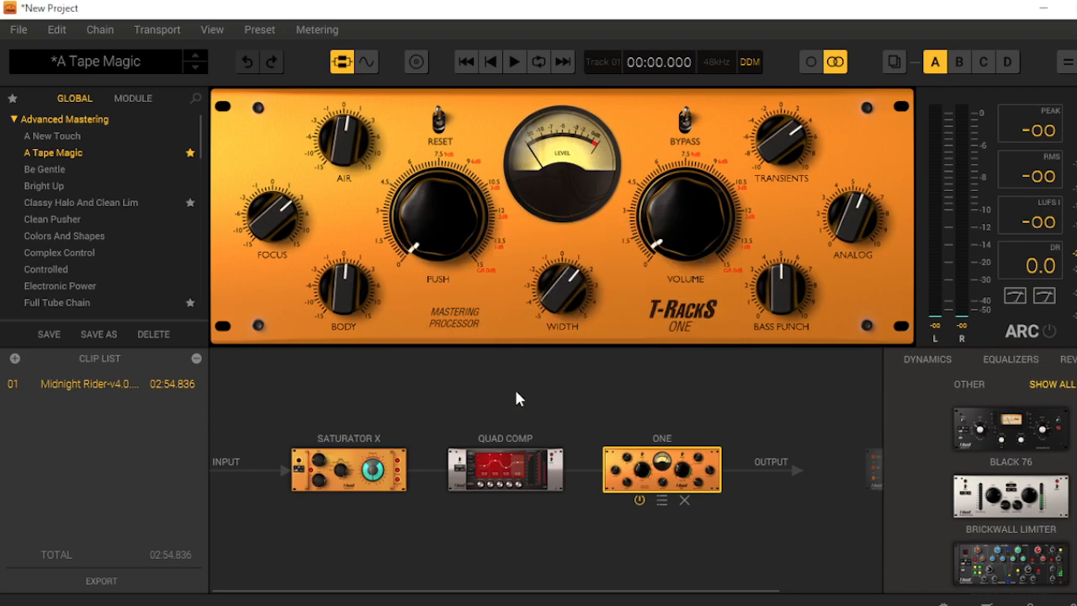
In the album assembly, change track 01's song title to Midnight Rider-v4.0-TapeMagic
click(29, 34)
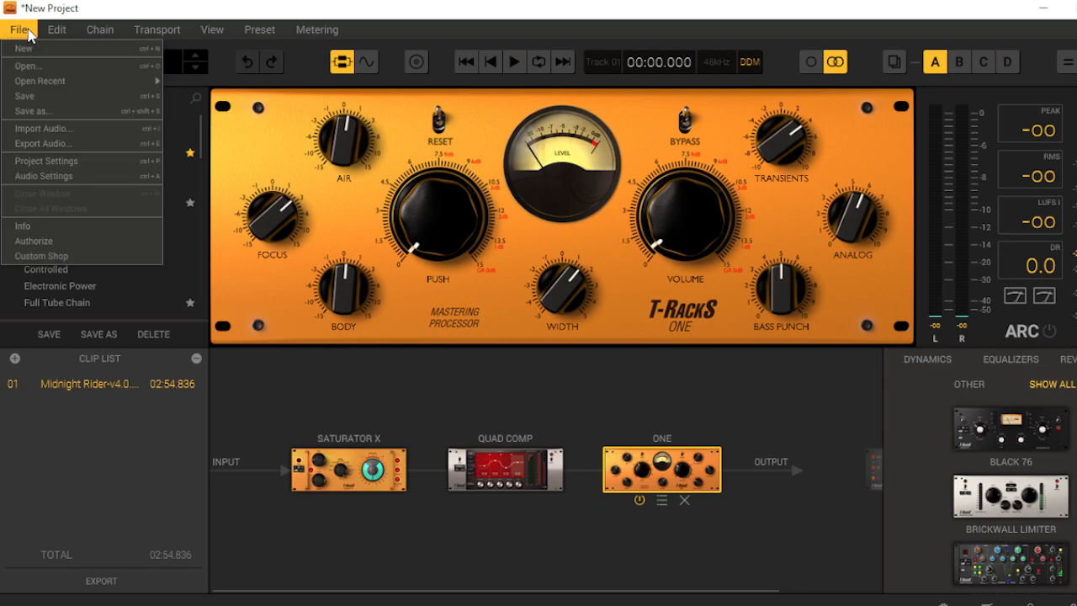
click(569, 390)
click(425, 67)
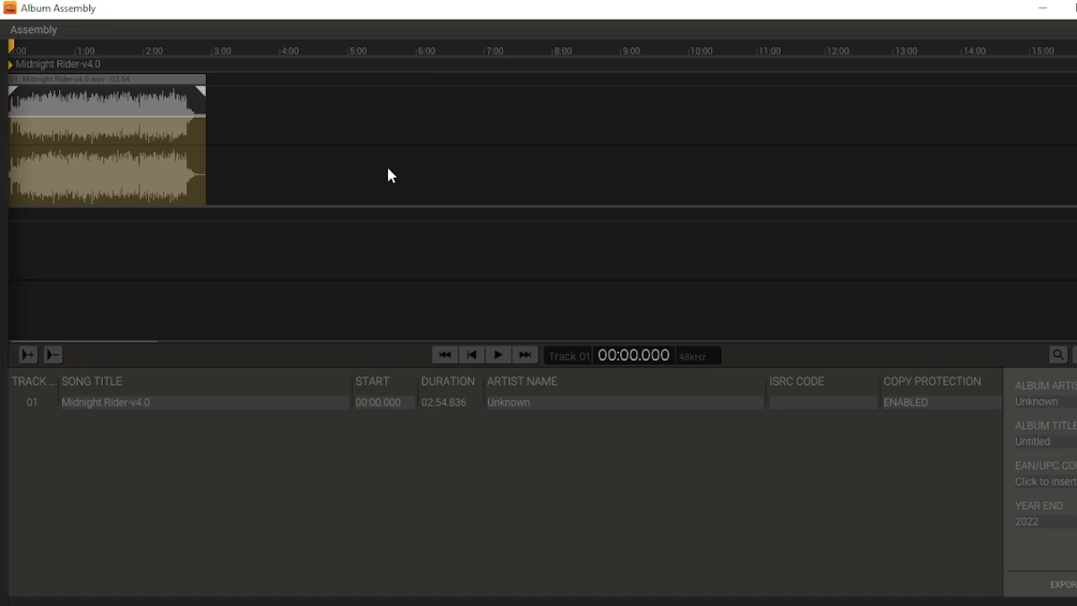
double_click(232, 402)
click(235, 405)
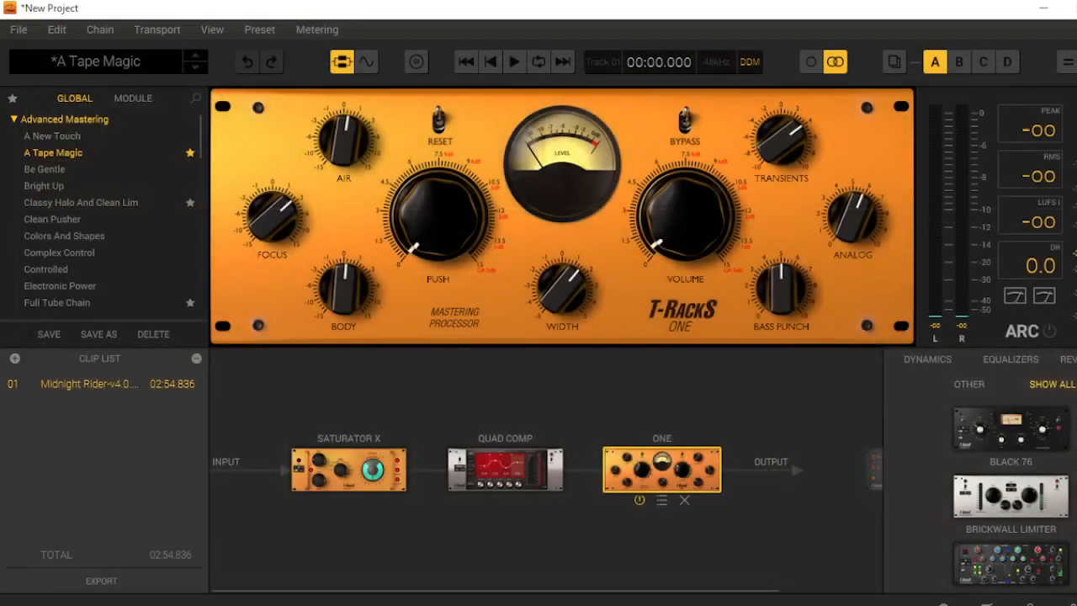
click(412, 63)
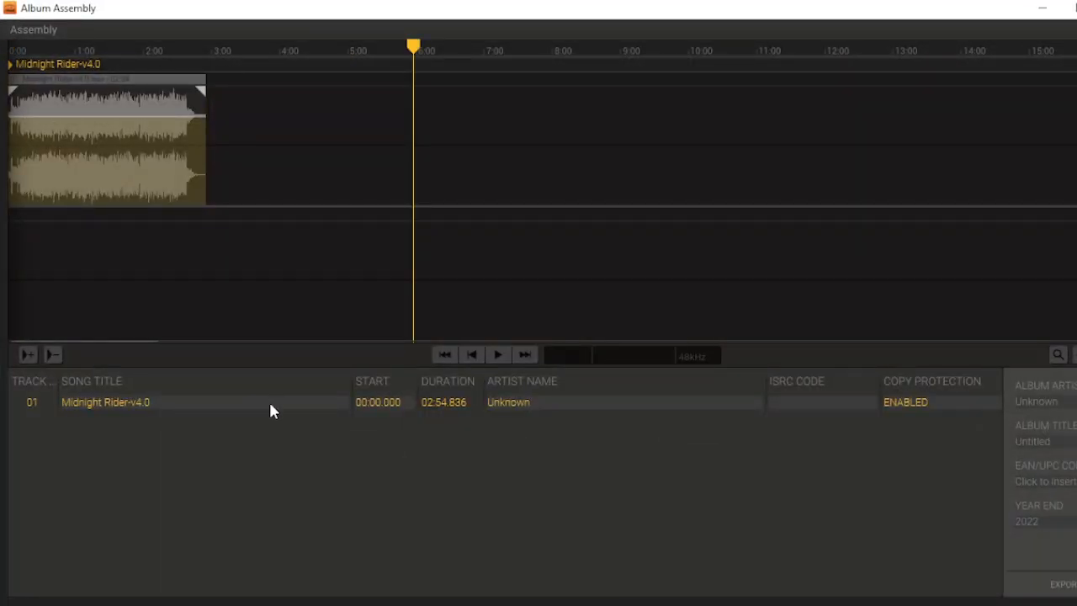
double_click(271, 405)
click(271, 403)
text(-)
text(TapeMagic)
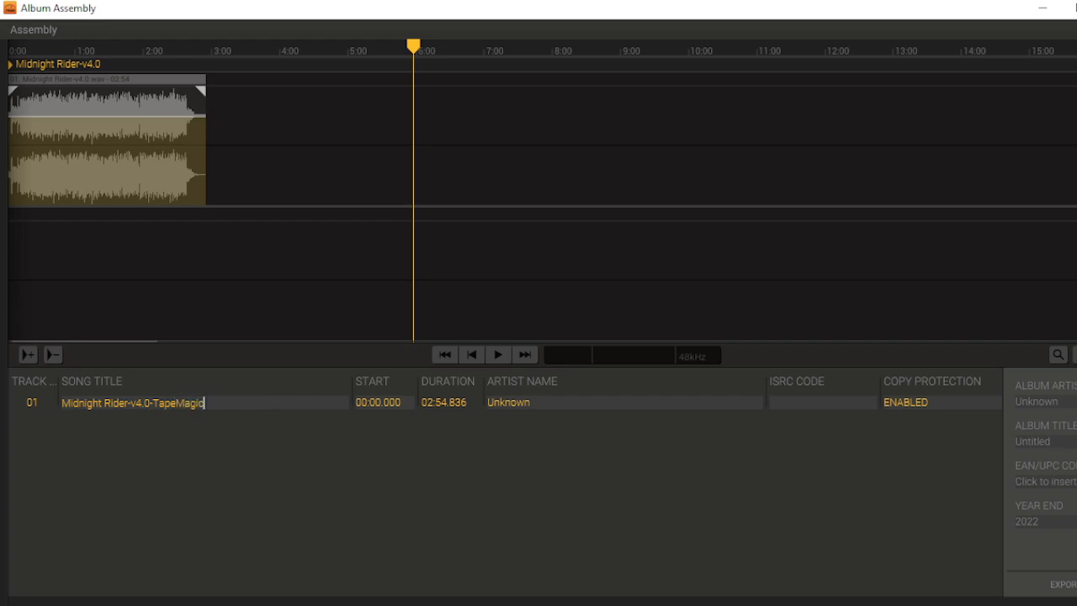
Set the album artist to Sinister Grin and the album title to Midnight Rider
click(1037, 403)
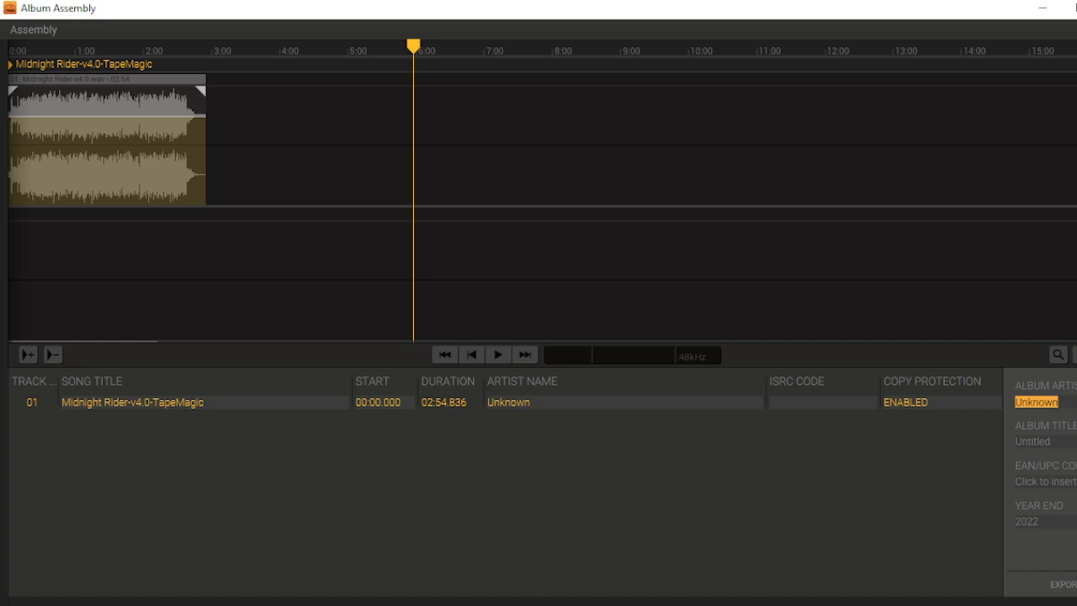
text(Sinister Ga)
text(in)
key(Tab)
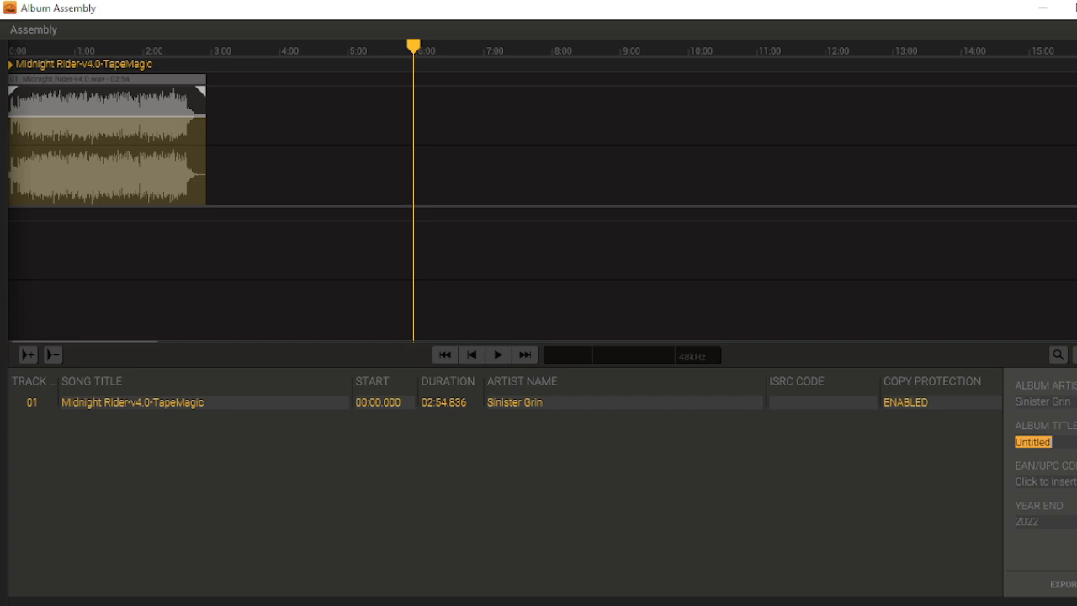
text(Midg)
key(BackSpace)
key(BackSpace)
key(BackSpace)
key(BackSpace)
text(Midnight Ride)
Lengthen the fade-out at the end of the Midnight Rider clip
drag(195, 90, 180, 90)
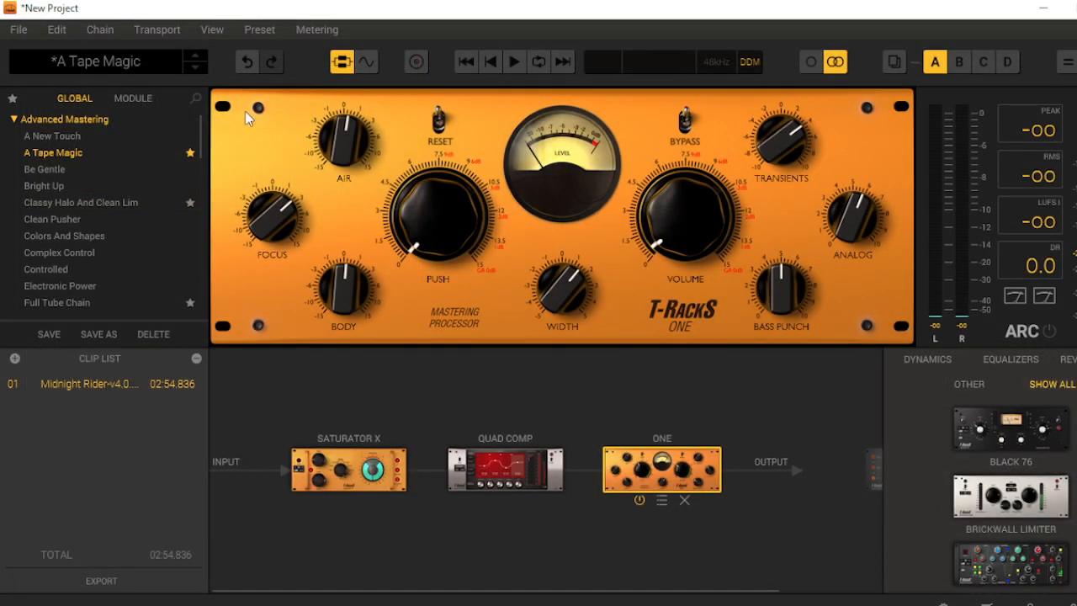
click(20, 32)
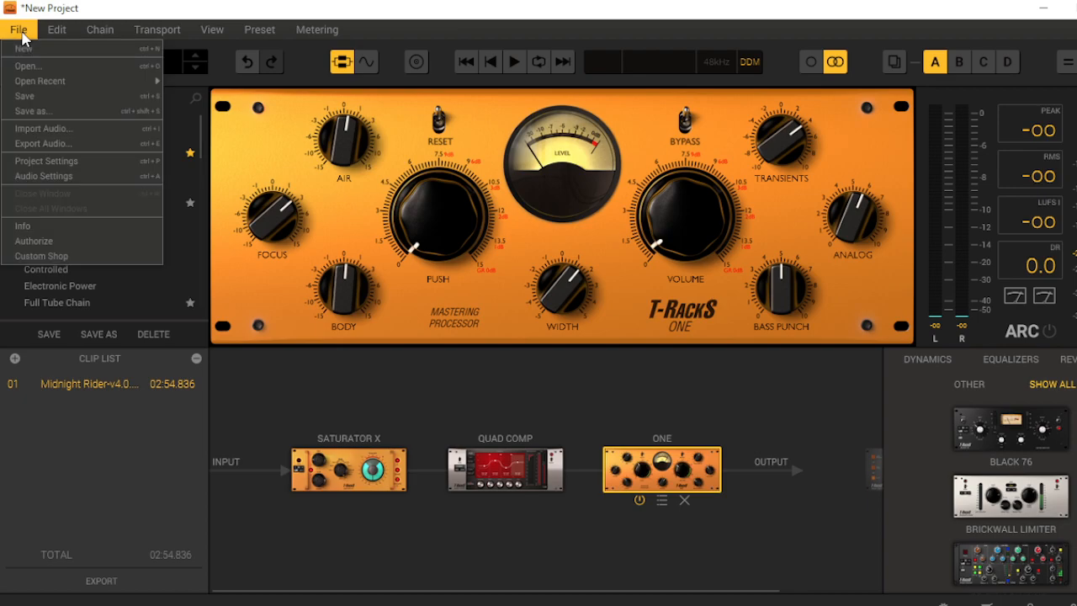
click(78, 143)
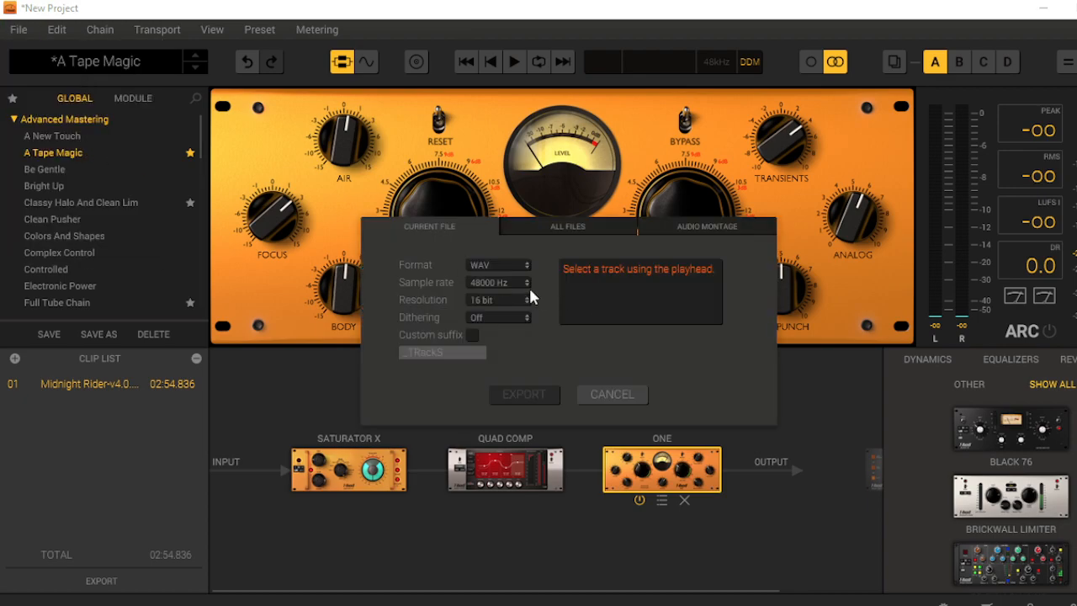
click(524, 282)
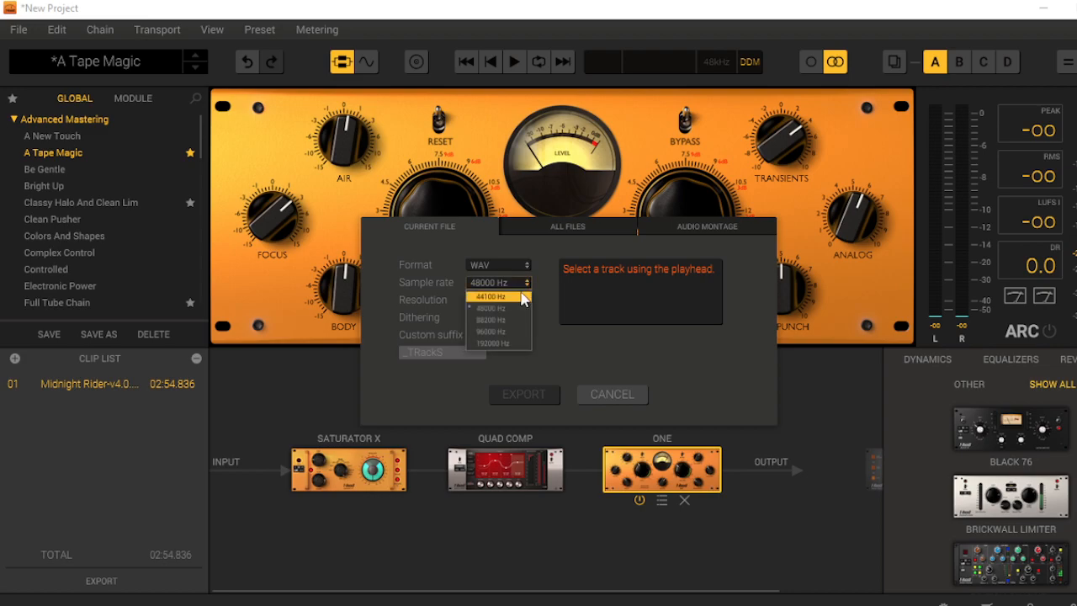
click(523, 297)
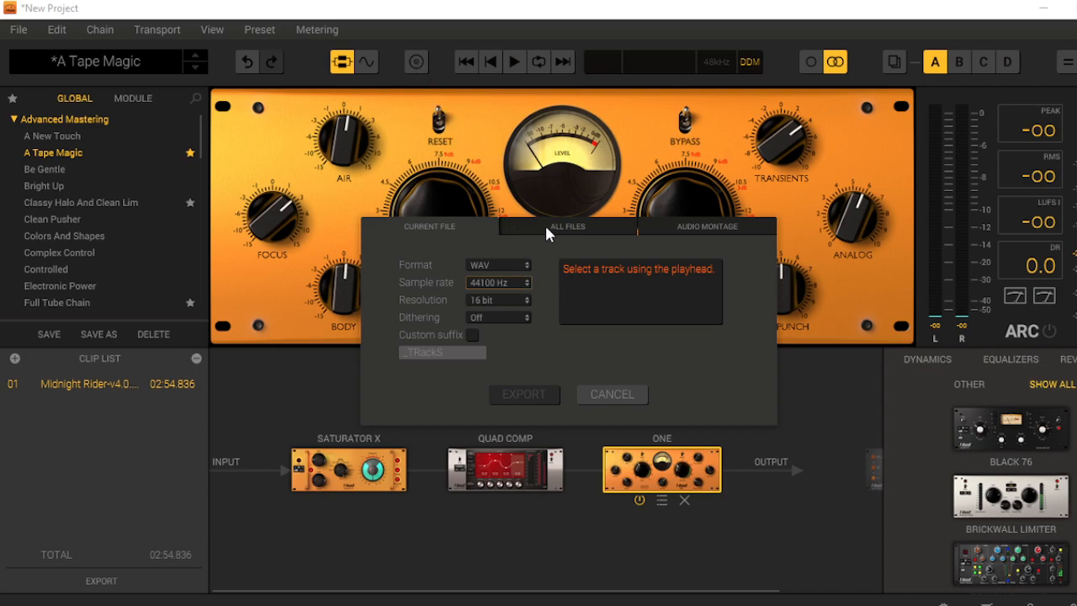
click(601, 392)
Return the playhead to the track and export the current file at 44100 Hz as Midnight Rider-v4.0-TapeMagic
click(515, 61)
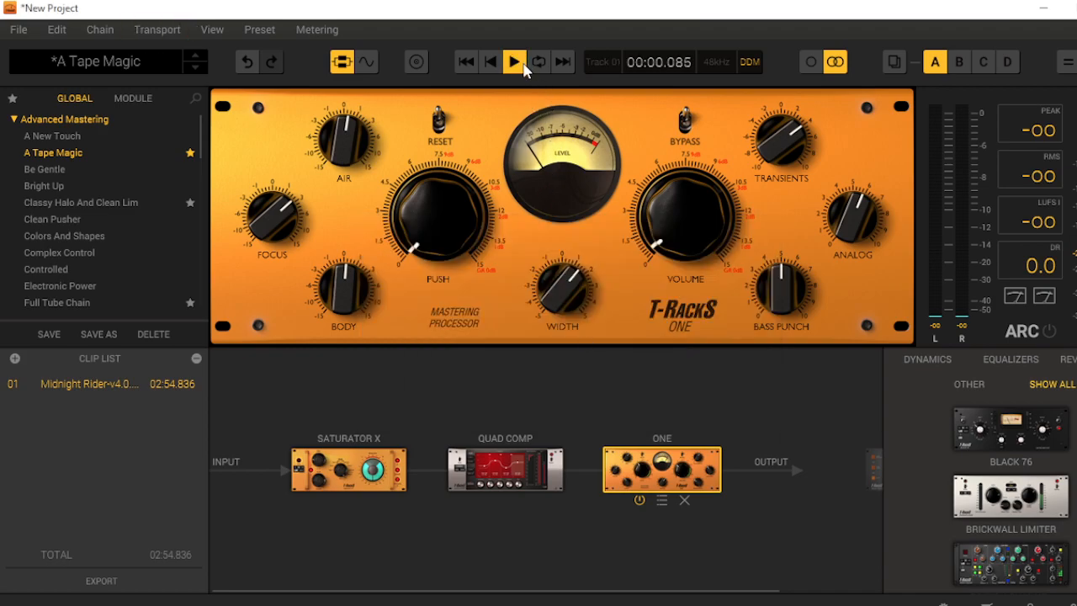
click(22, 31)
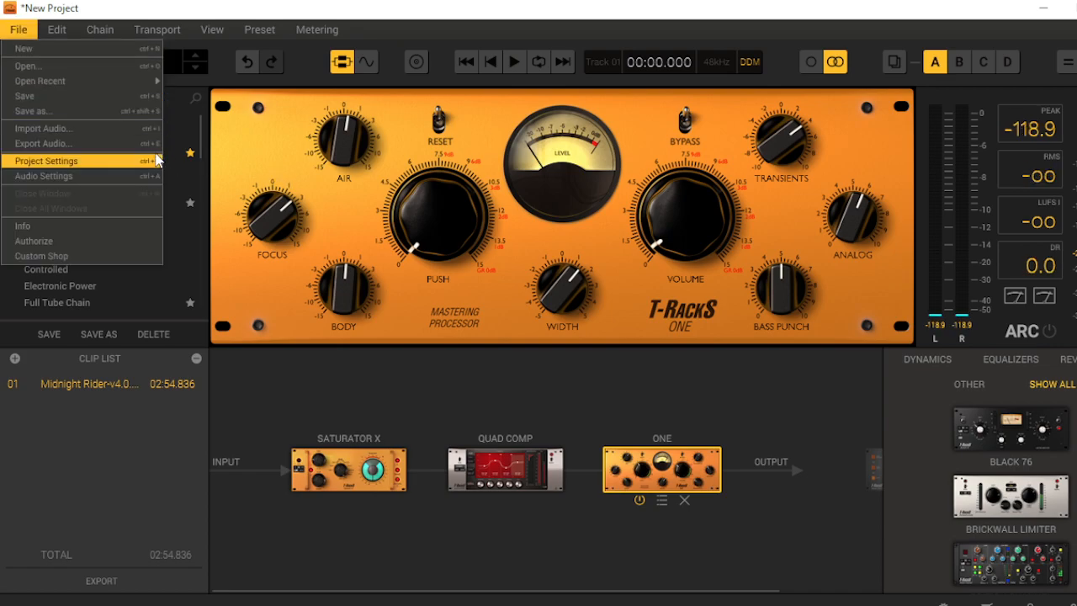
click(120, 142)
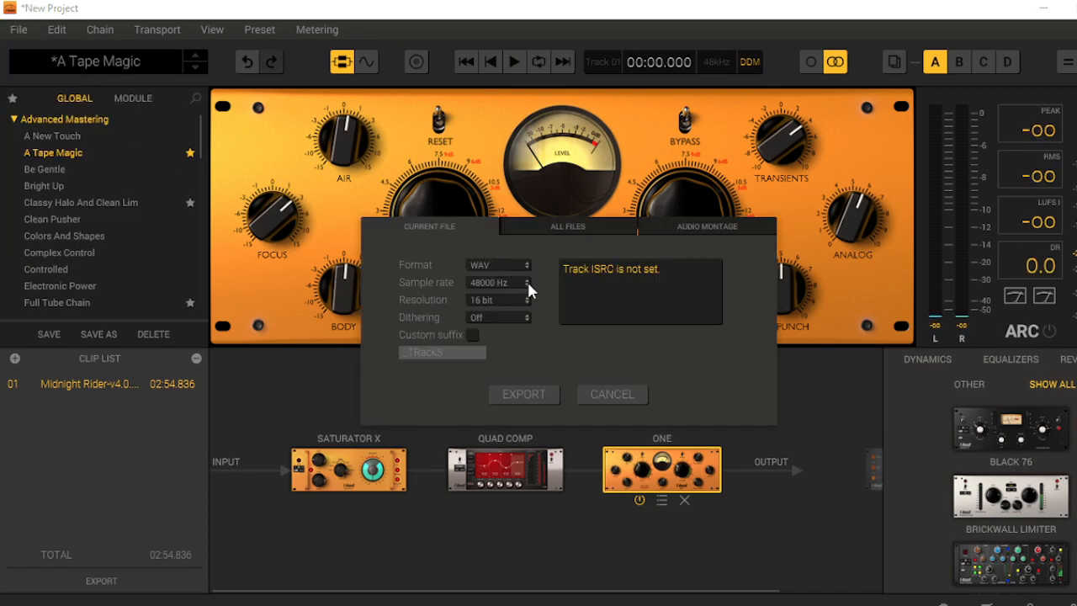
click(528, 282)
click(505, 297)
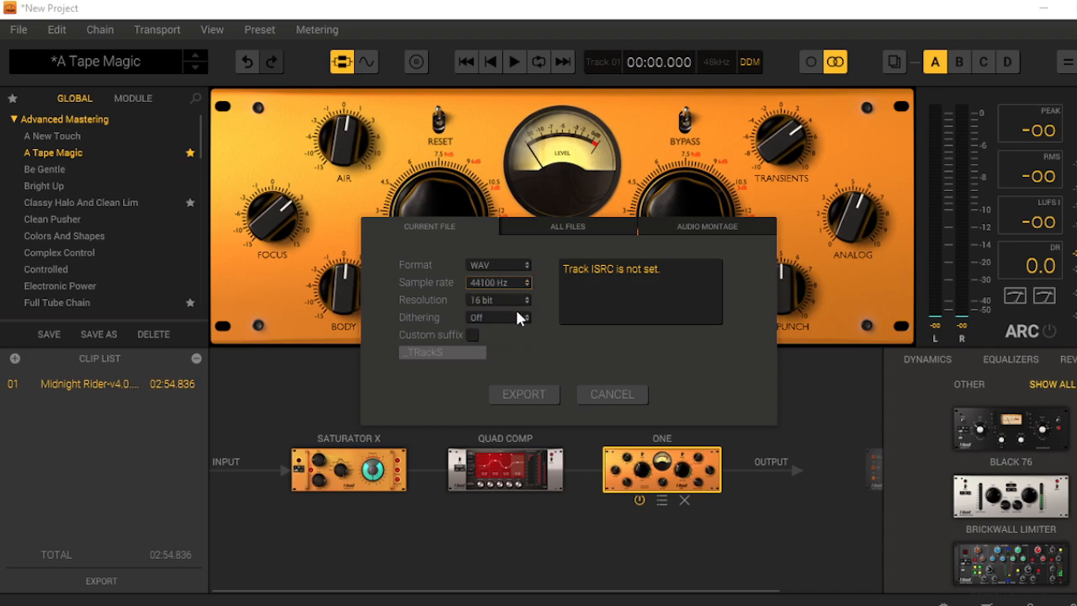
click(516, 399)
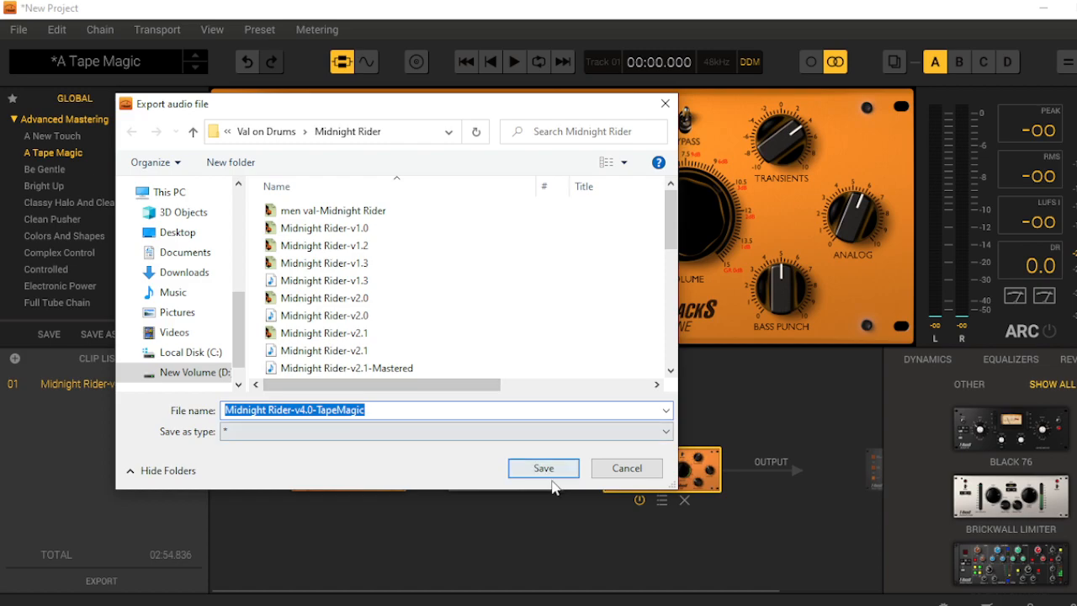
click(545, 470)
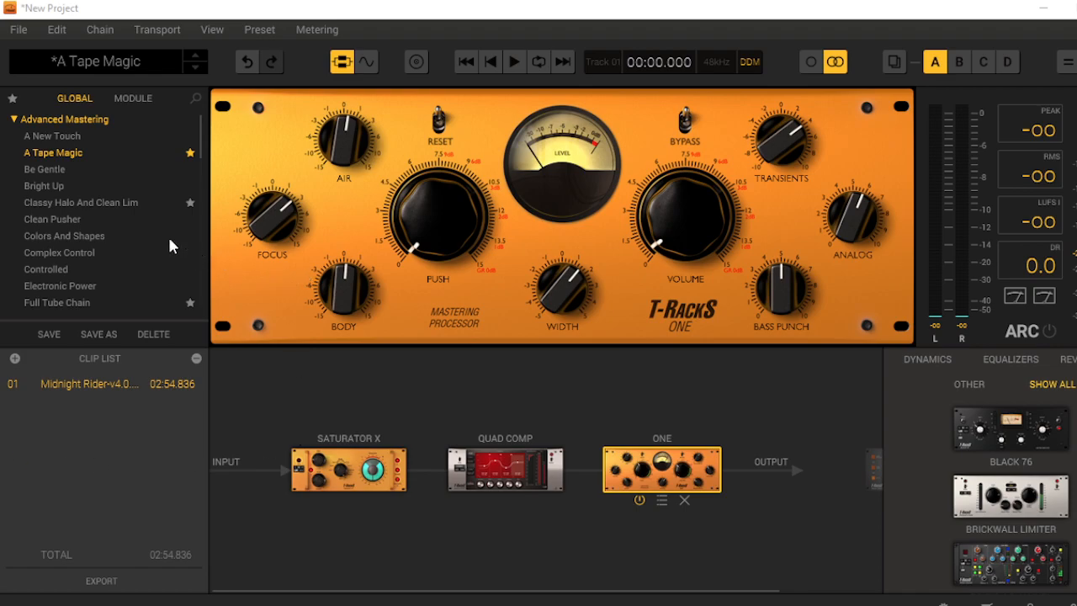
Load the Full Tube Chain preset from the Advanced Mastering group and start playing the track
scroll(169, 246, down, 1)
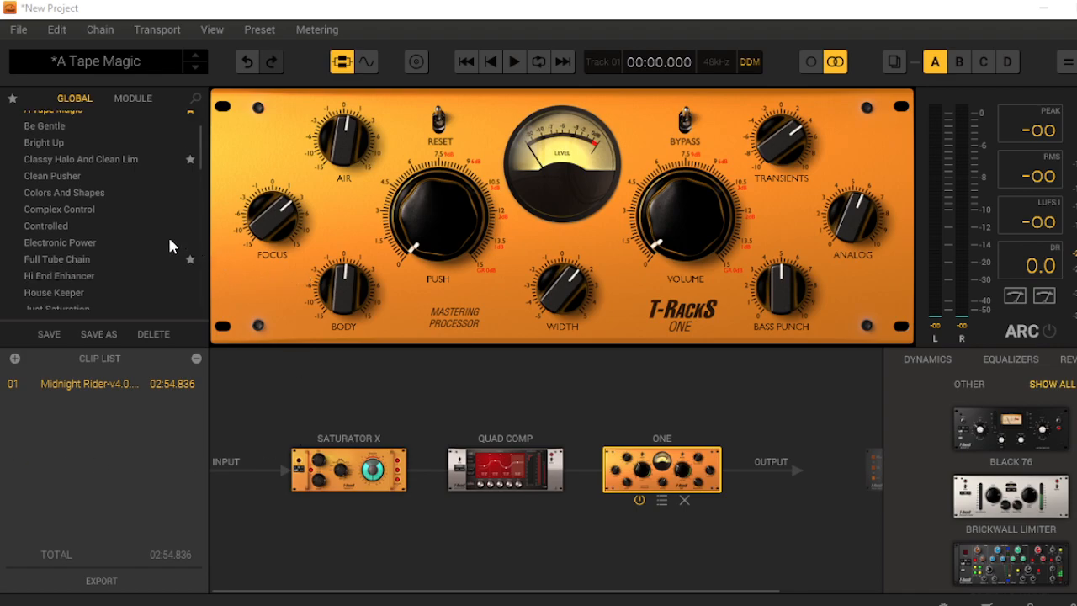
click(76, 258)
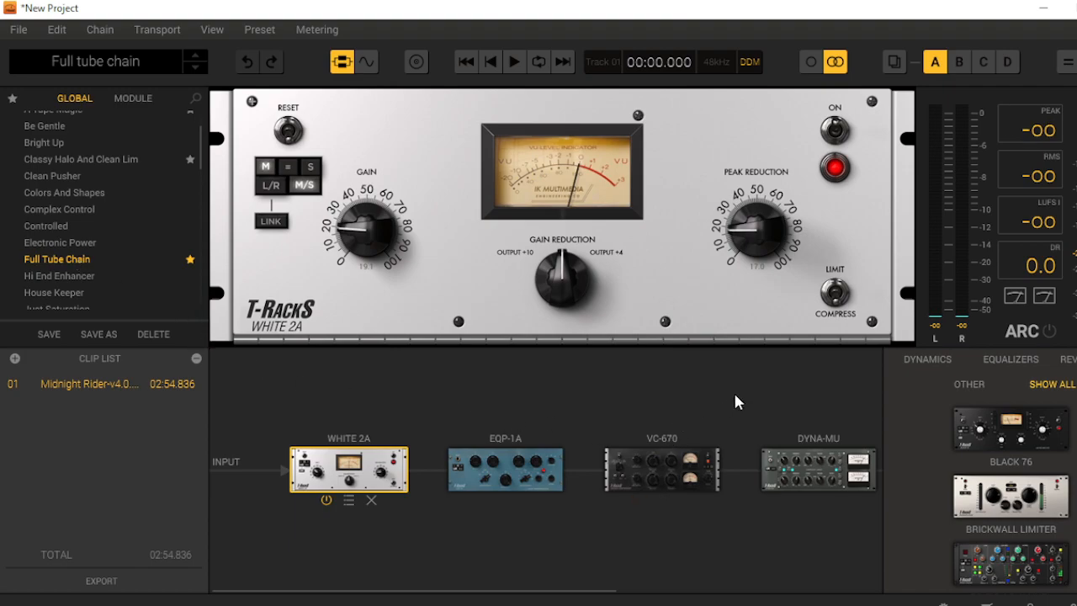
key(space)
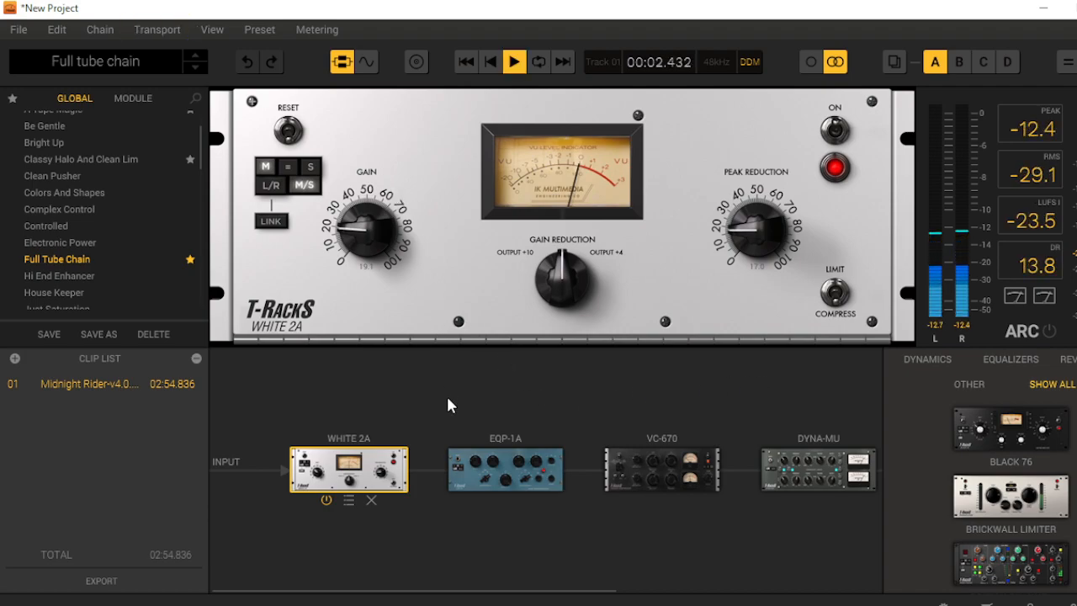
Change the track's song title to Midnight Rider-v4.0-TubeMaster in the album assembly and return to the processing chain
click(417, 61)
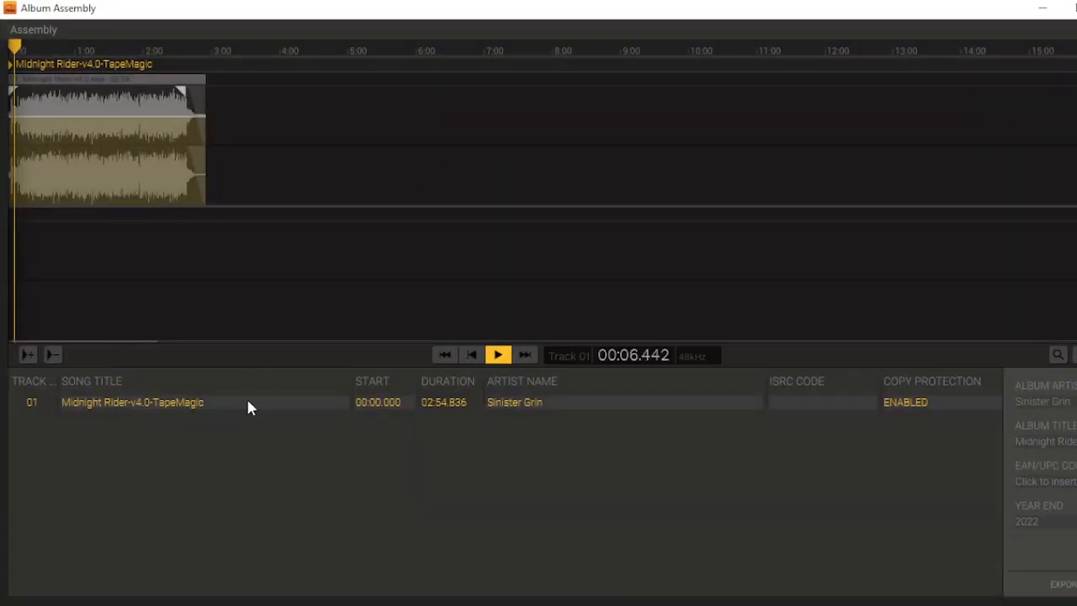
double_click(247, 402)
click(249, 401)
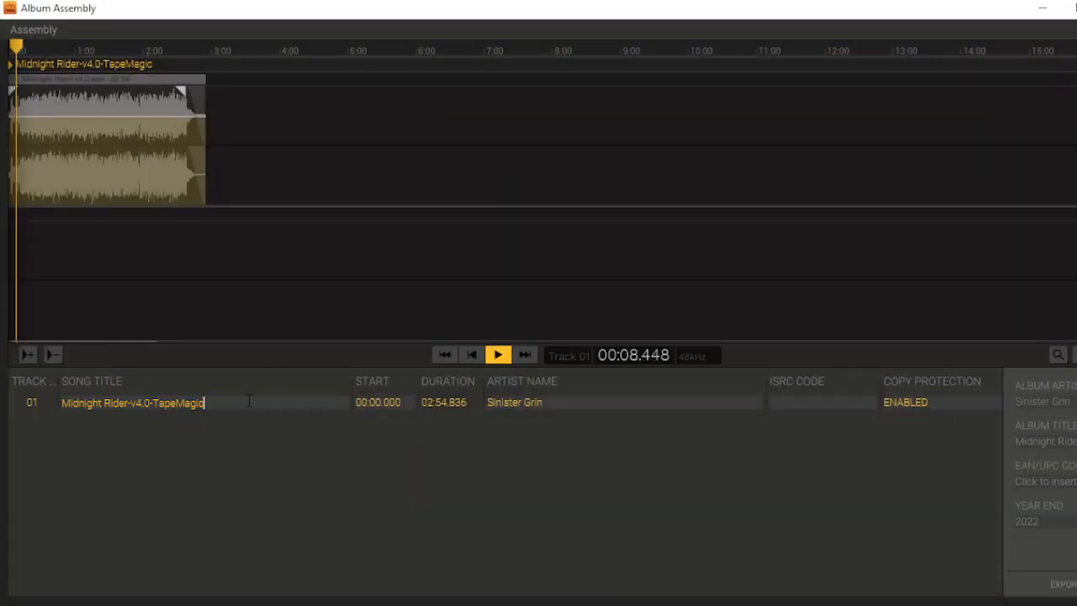
key(BackSpace)
key(BackSpace)
key(BackSpace)
key(BackSpace)
key(BackSpace)
key(BackSpace)
key(BackSpace)
key(BackSpace)
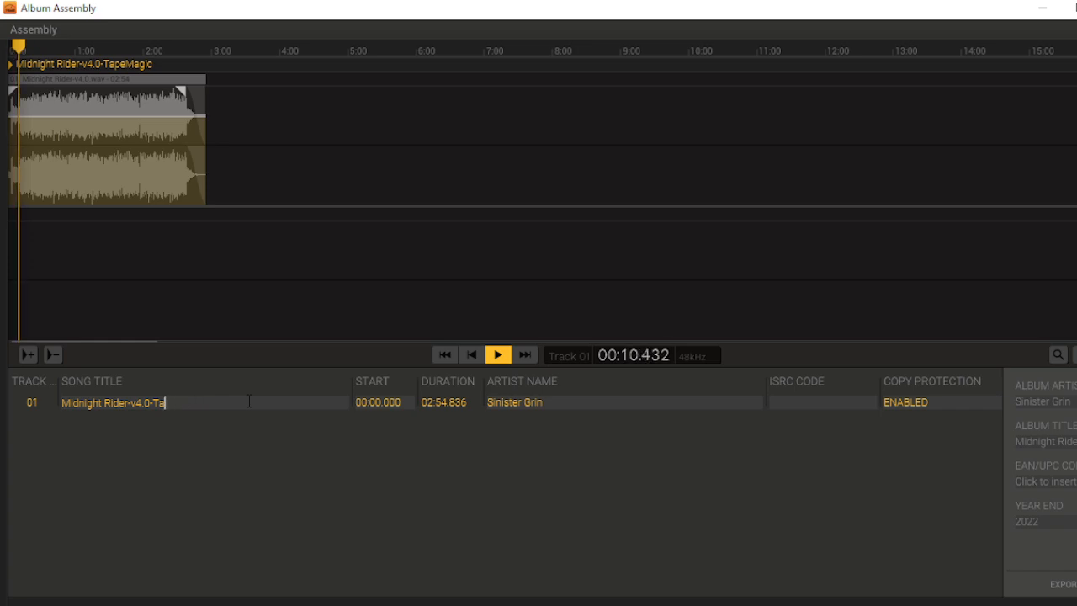
text(ubeMaster)
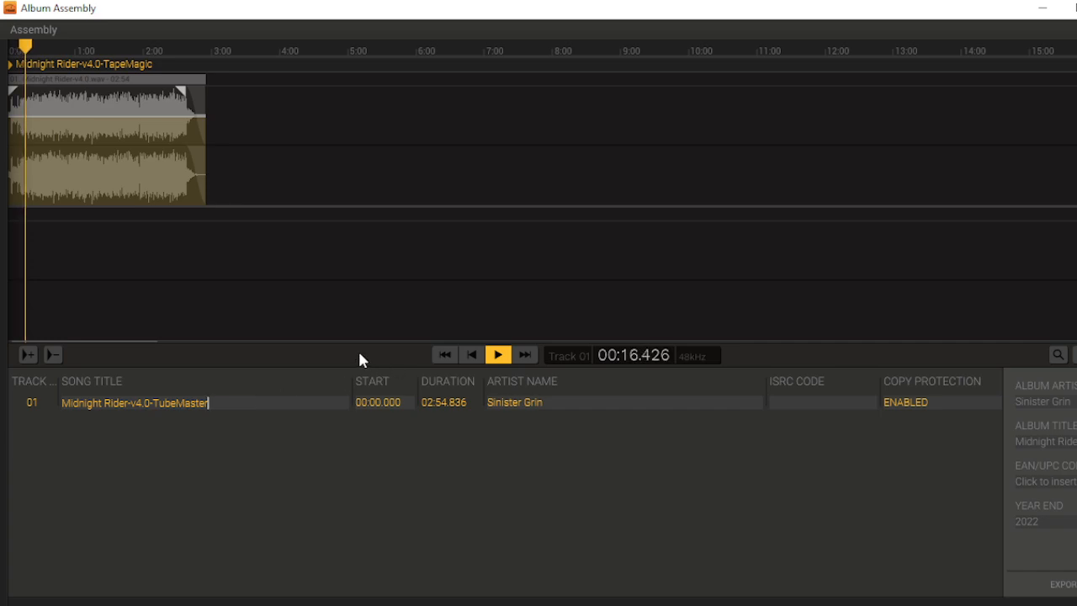
key(Return)
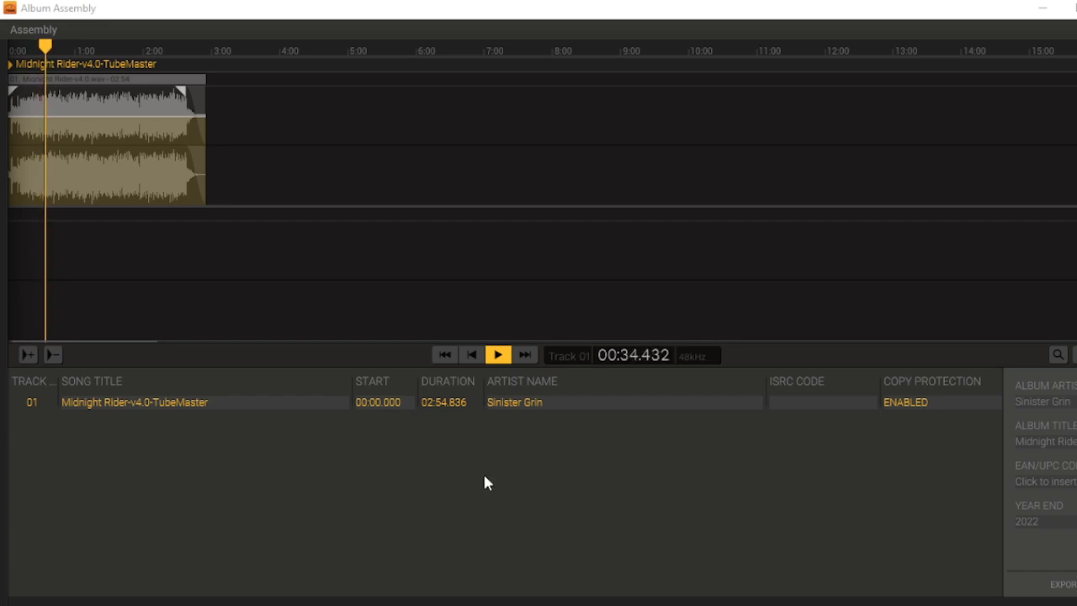
click(1076, 8)
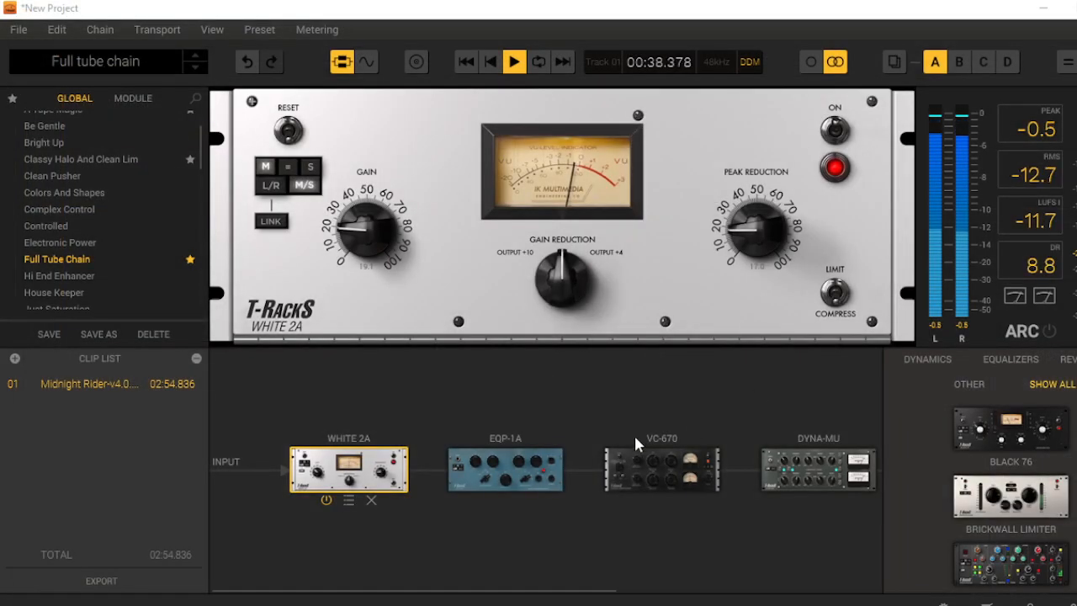
Review the EQP-1A, VC-670, Dyna-Mu and White 2A modules of the chain while the track plays, ending with playback stopped
click(461, 481)
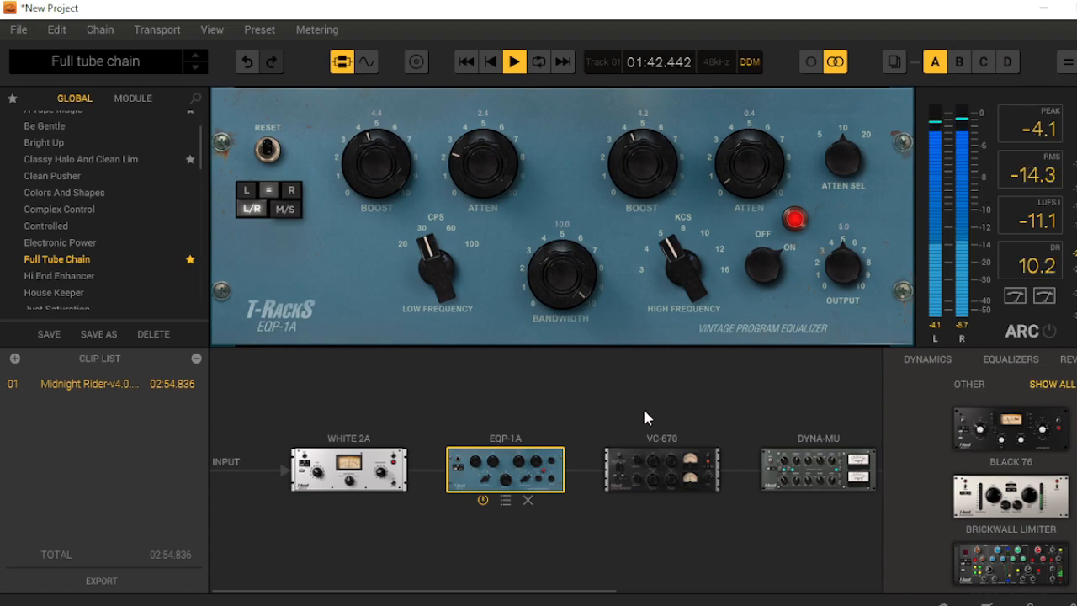
click(636, 457)
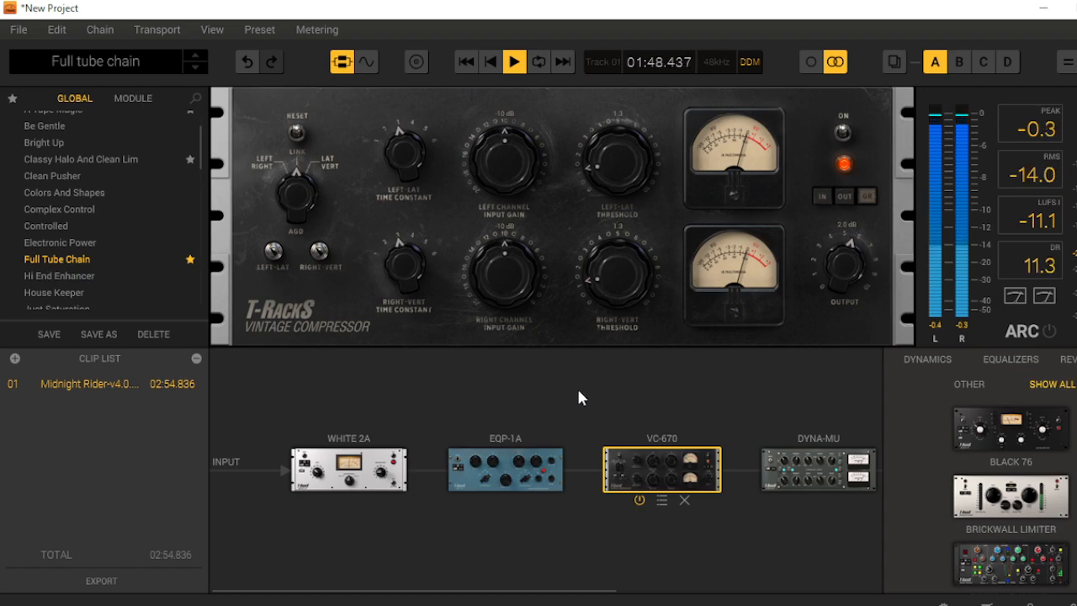
click(766, 474)
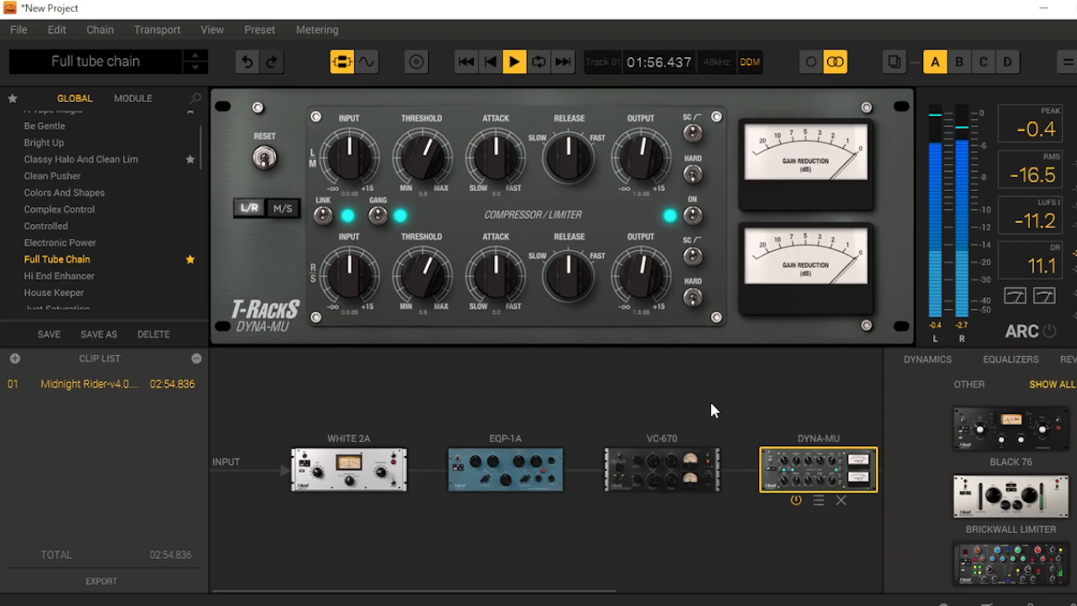
click(398, 457)
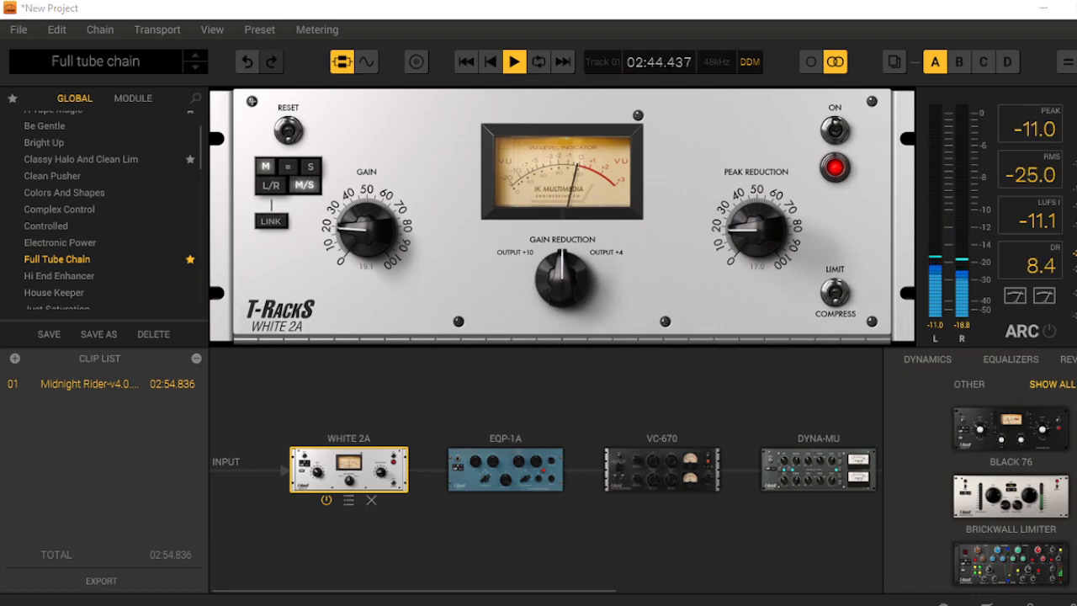
mouse_move(460, 497)
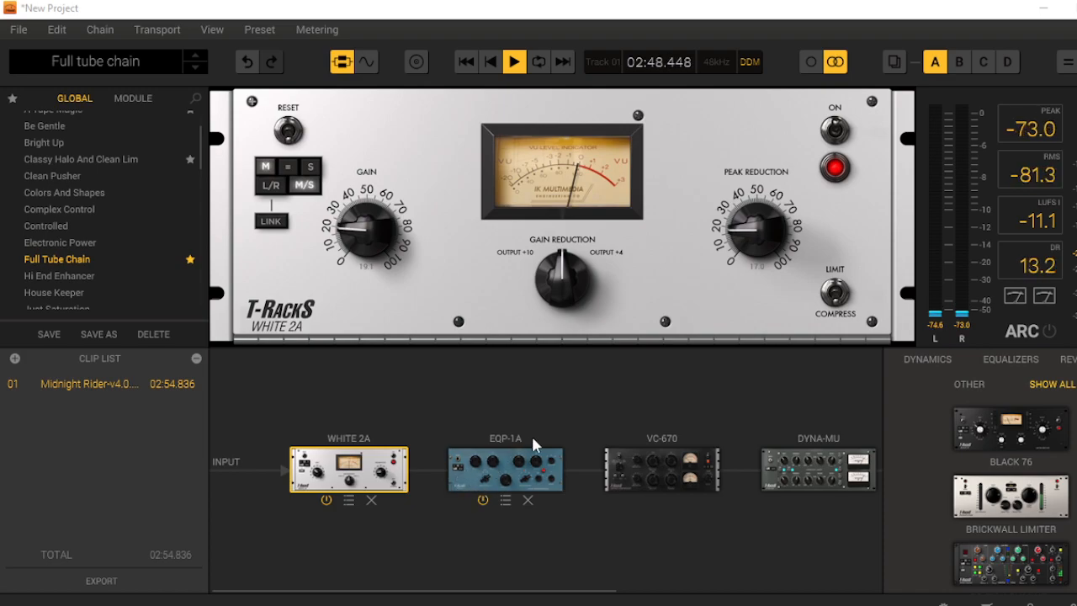
click(514, 63)
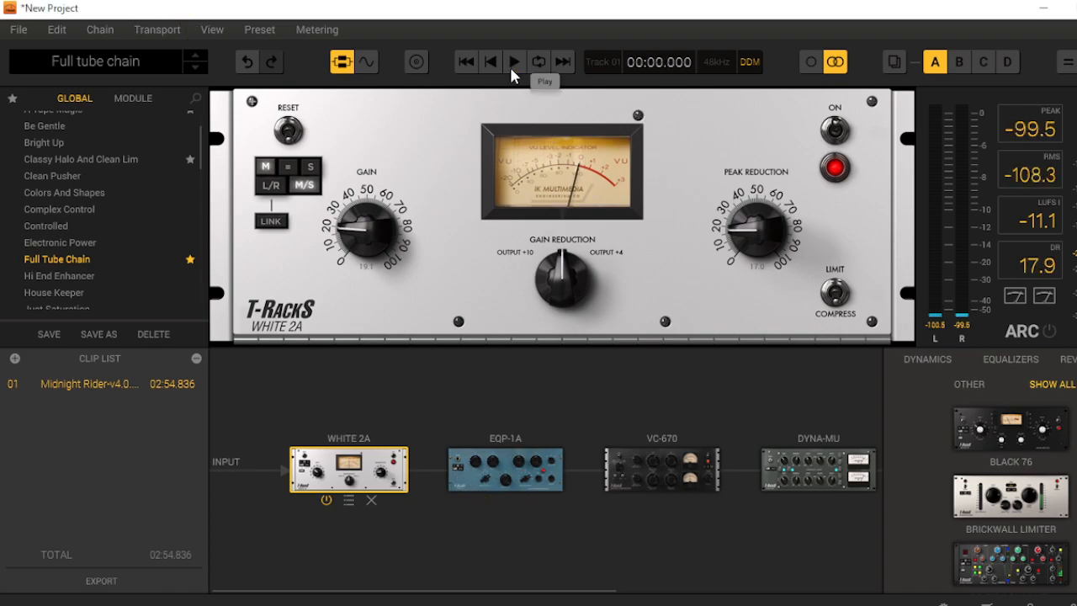
click(514, 62)
click(513, 64)
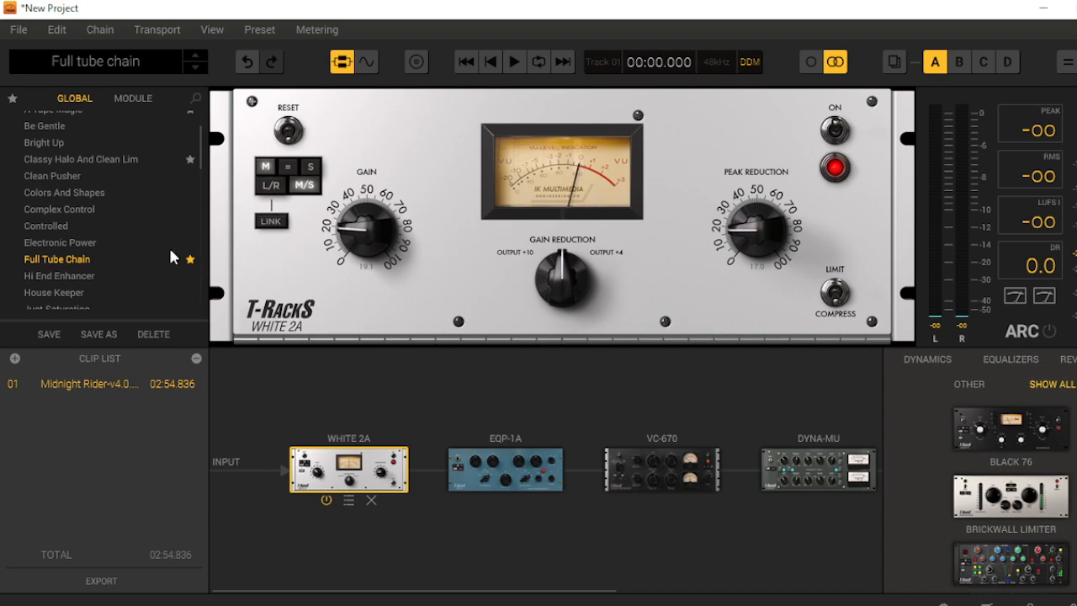
Look through the Advanced Mastering presets for further candidates
scroll(171, 256, up, 2)
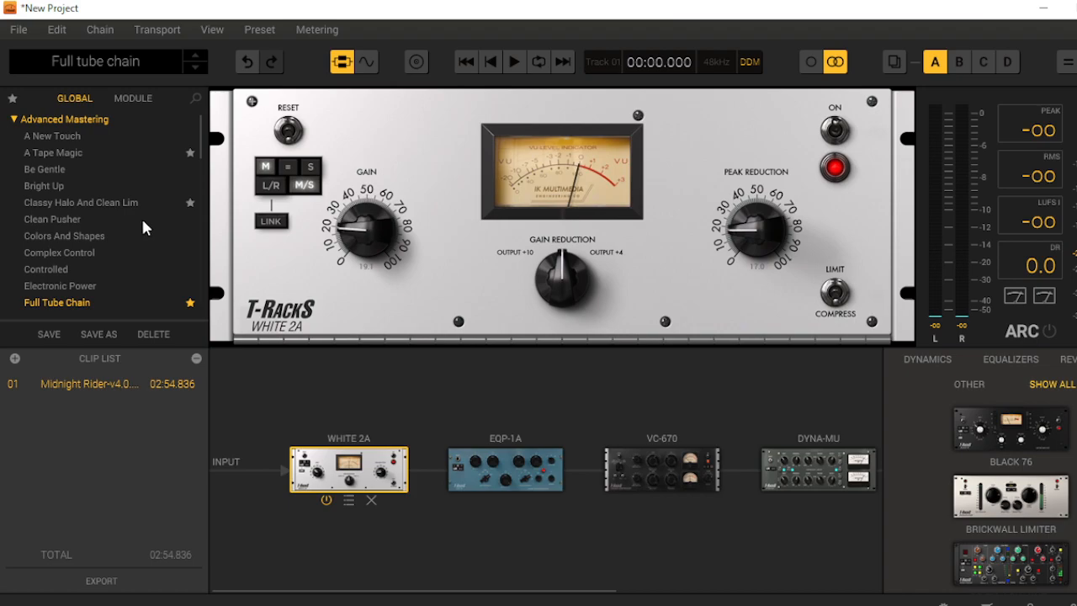
scroll(143, 227, down, 2)
scroll(143, 227, up, 2)
scroll(153, 223, down, 6)
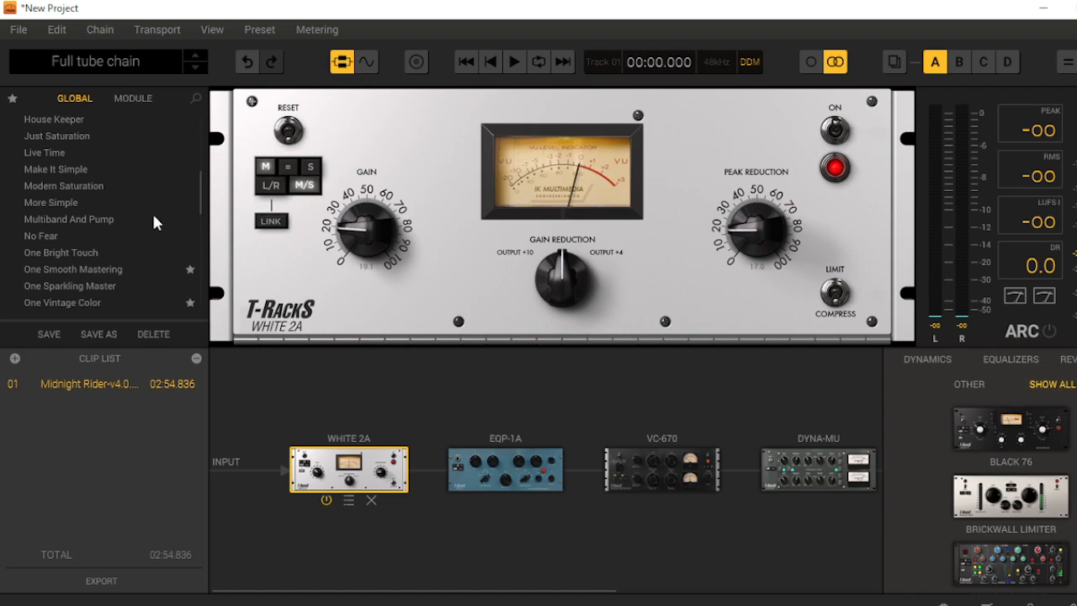
scroll(154, 222, down, 1)
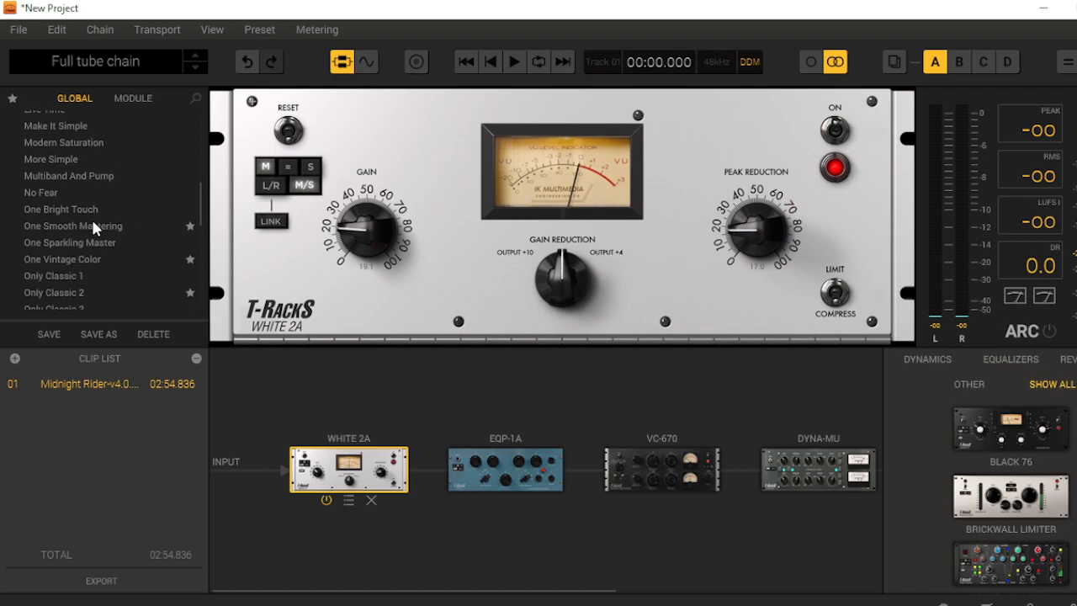
Export the current file as a 44100 Hz WAV named Midnight Rider-v4.0-TubeMaster in the Midnight Rider folder
click(19, 29)
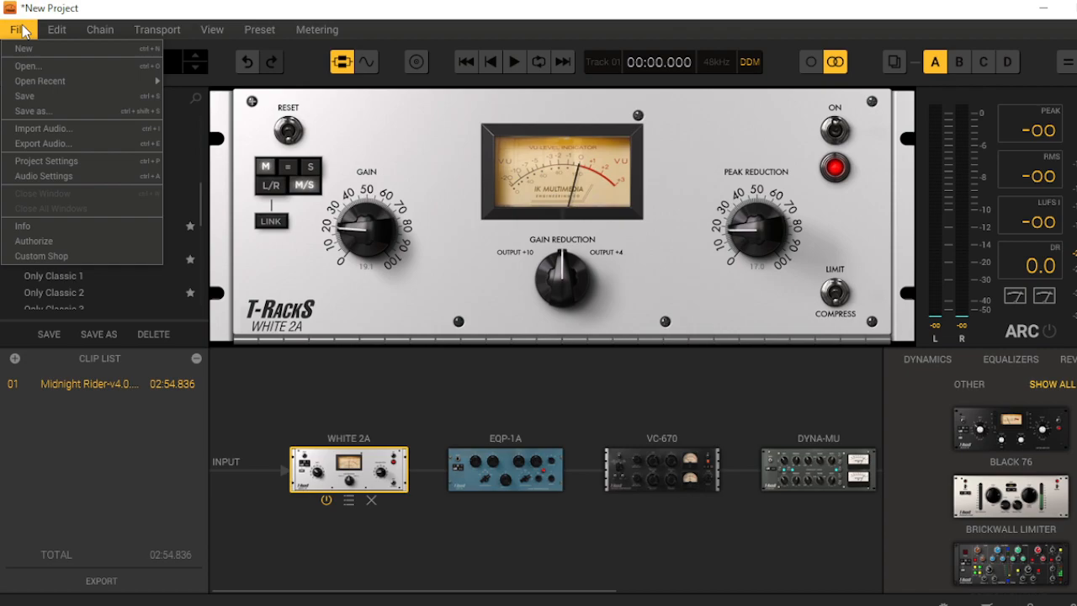
click(41, 144)
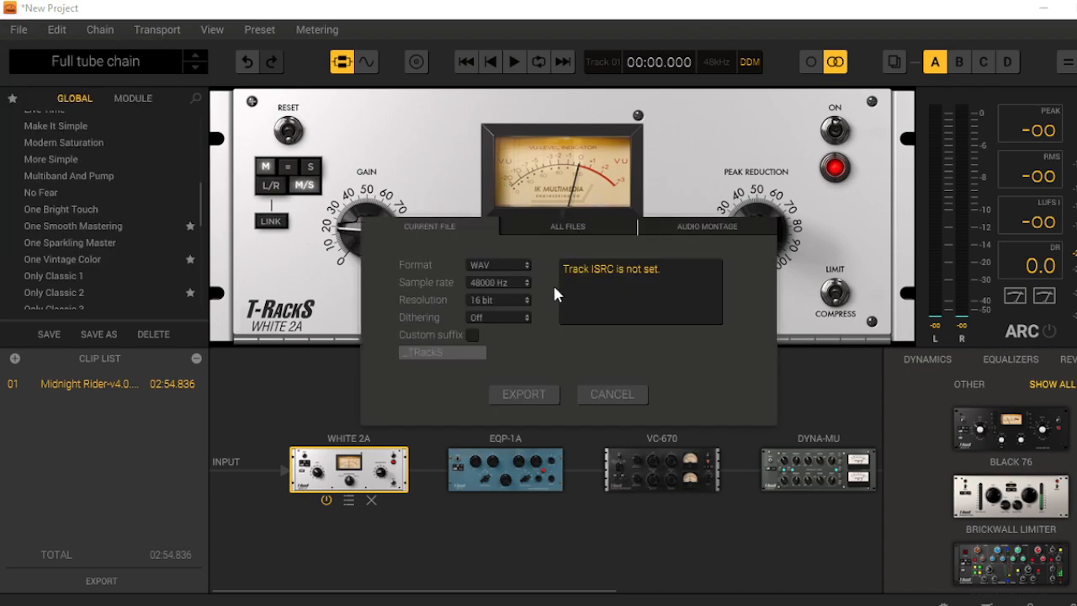
click(522, 280)
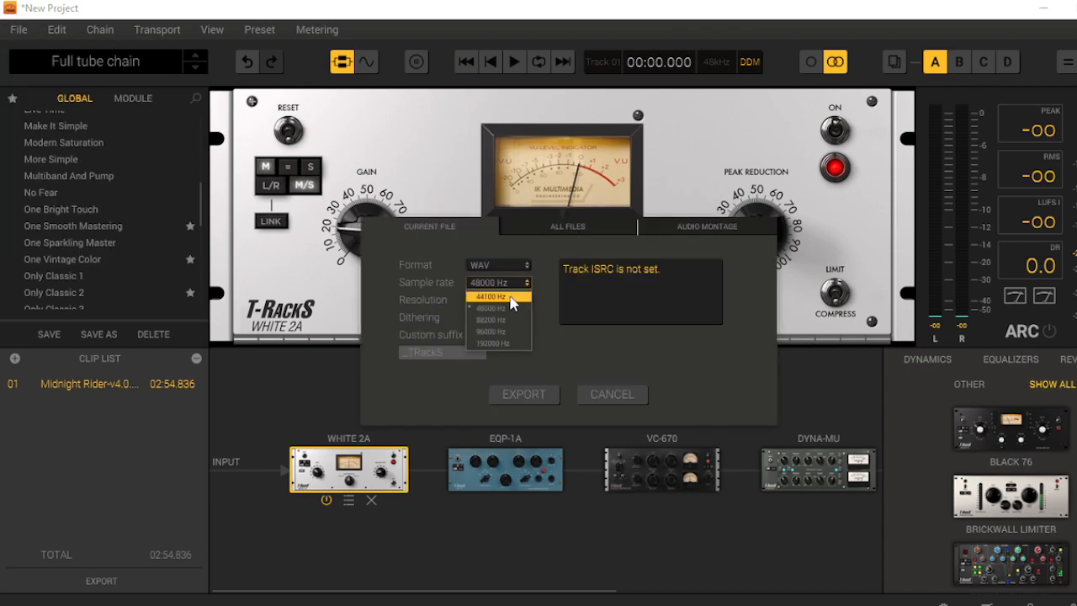
click(513, 297)
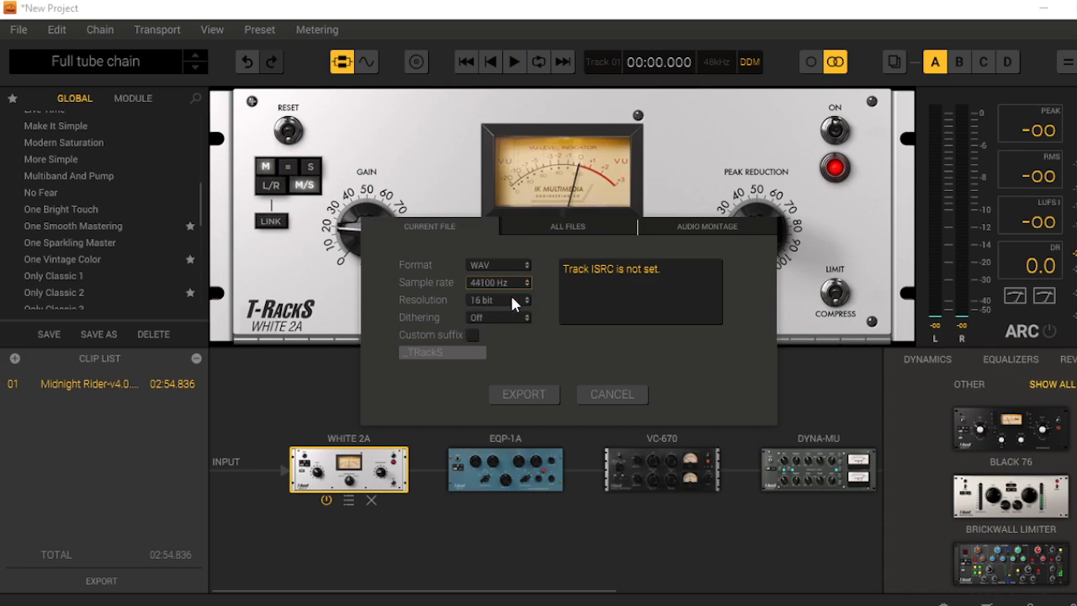
click(544, 392)
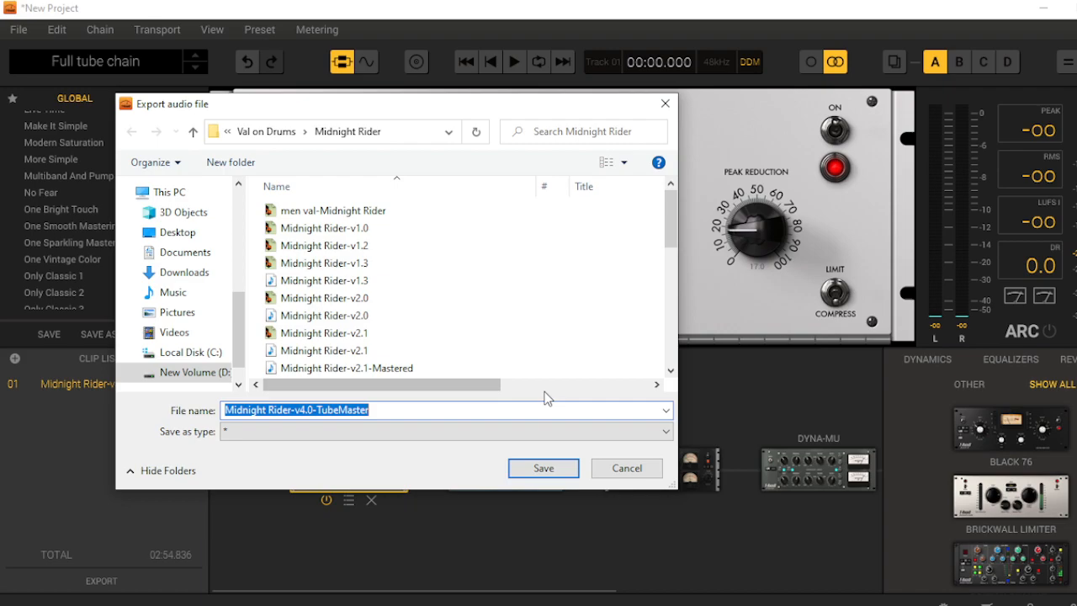
click(549, 476)
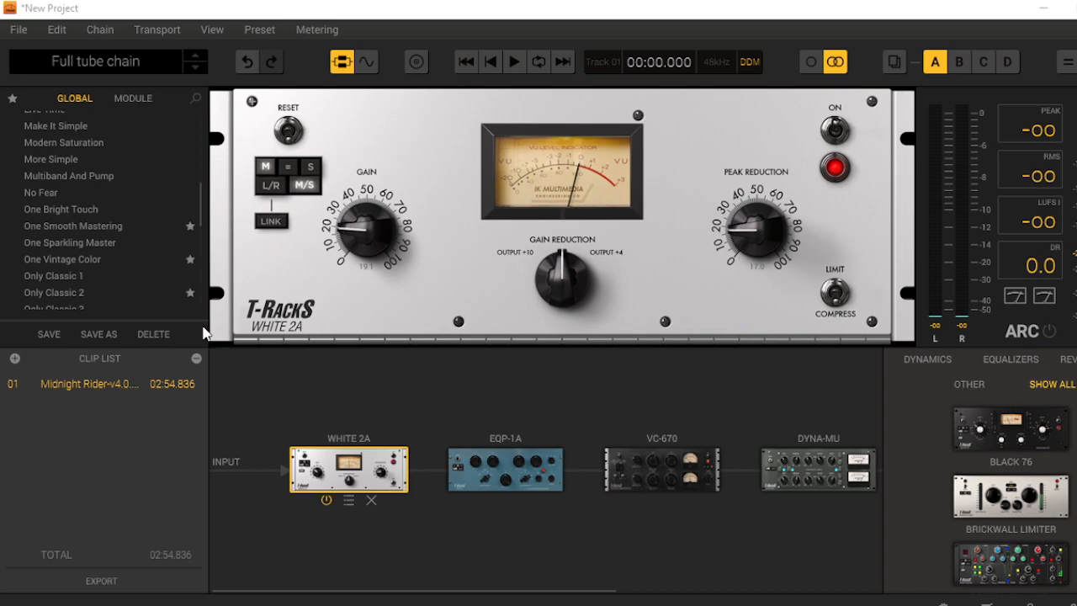
Load the One Vintage Color preset from the Advanced Mastering group and start playing the track
click(90, 259)
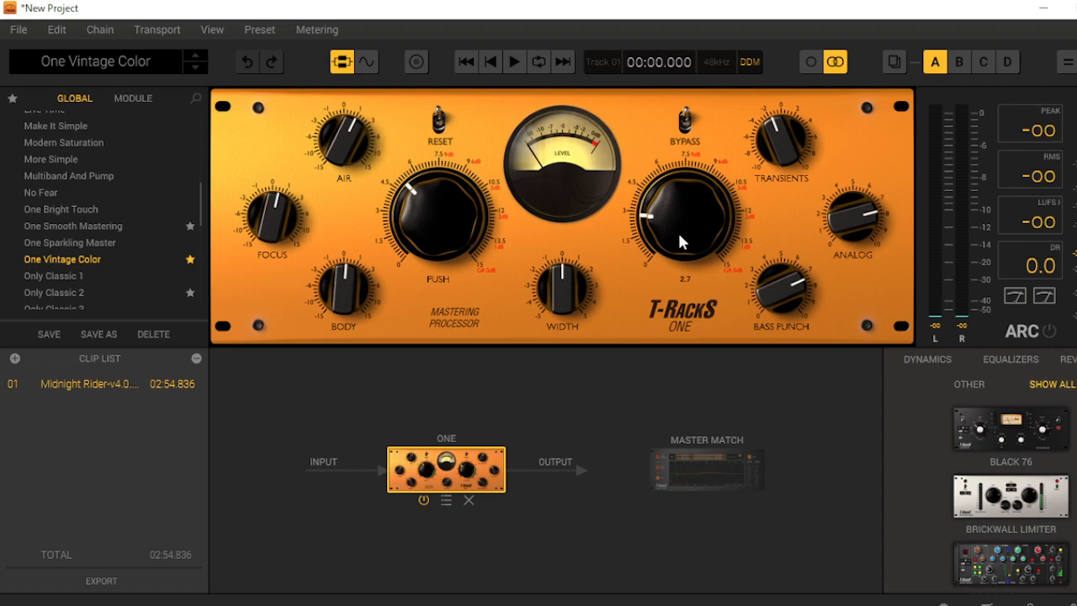
key(space)
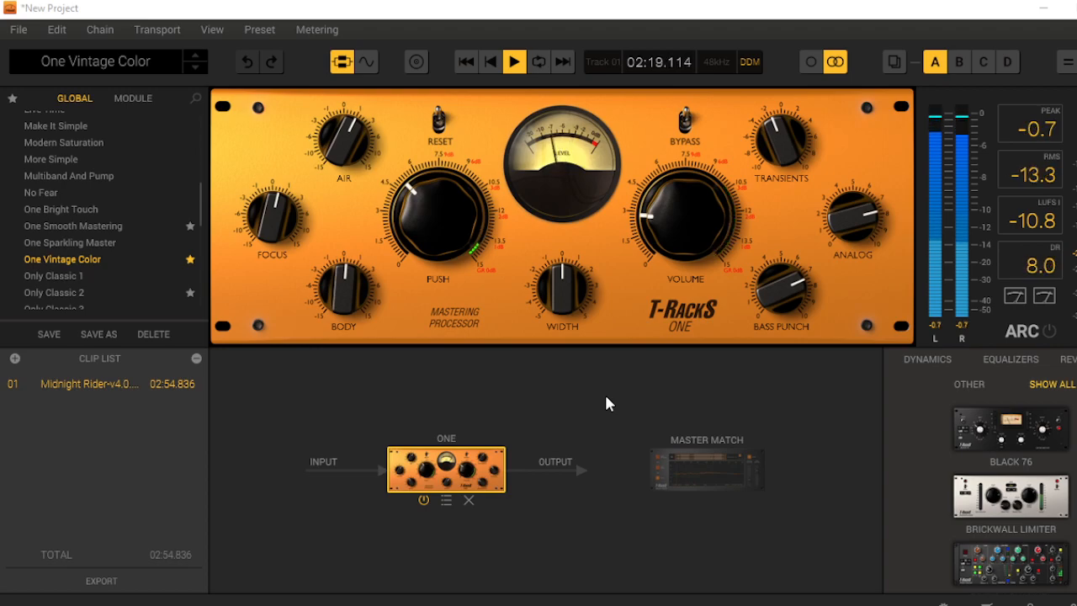
Change the track's song title to Midnight Rider-v4.0-One Vintage in the album assembly and return to the processing chain
click(416, 62)
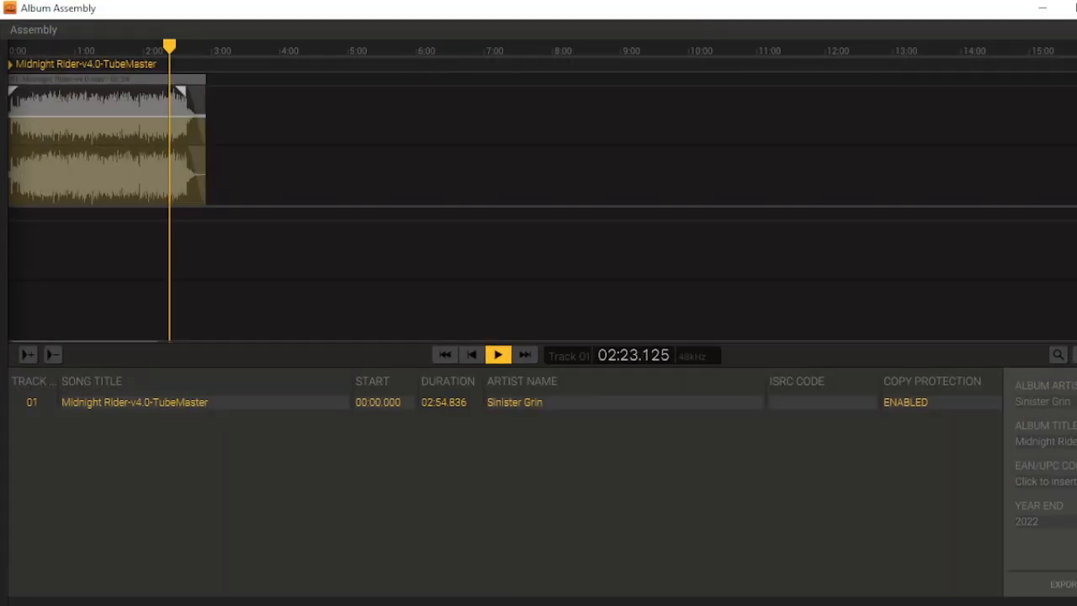
double_click(255, 406)
click(255, 405)
key(BackSpace)
key(BackSpace)
key(BackSpace)
key(BackSpace)
key(BackSpace)
key(BackSpace)
key(BackSpace)
key(BackSpace)
key(BackSpace)
key(BackSpace)
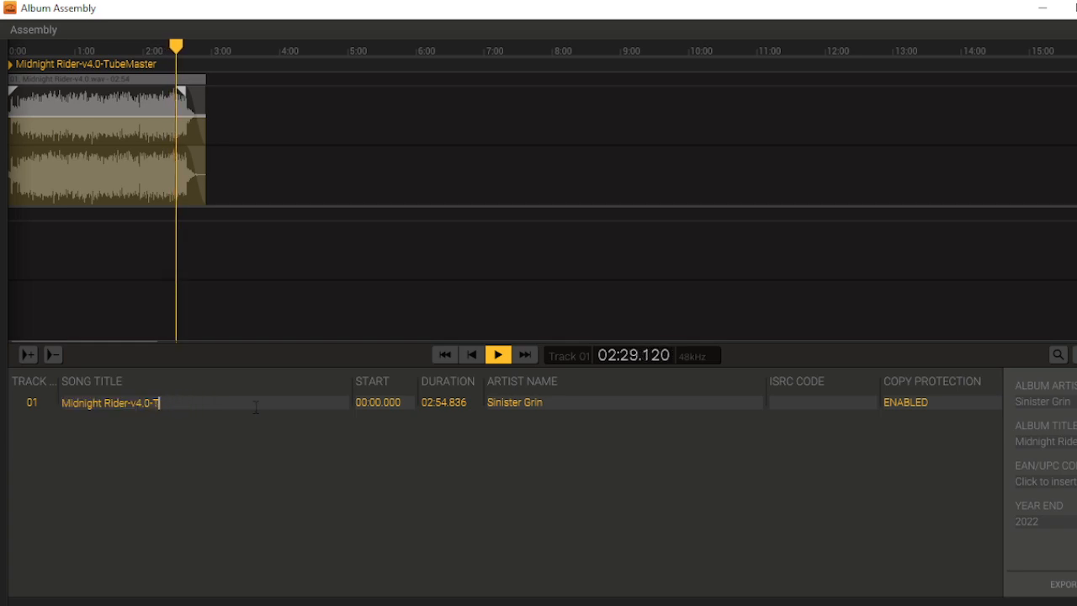
text(One)
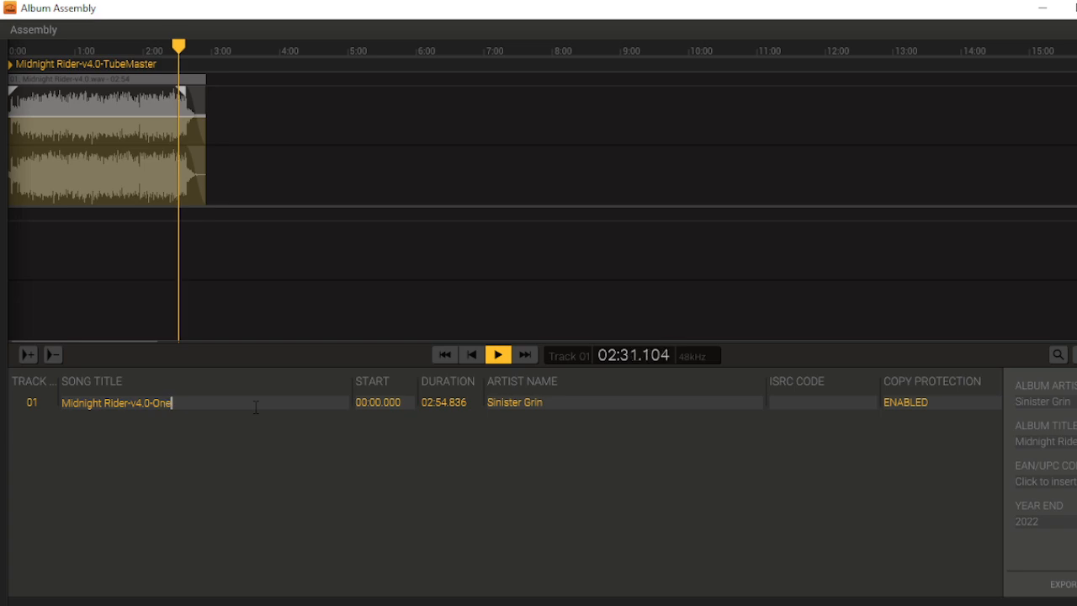
text( Vintage)
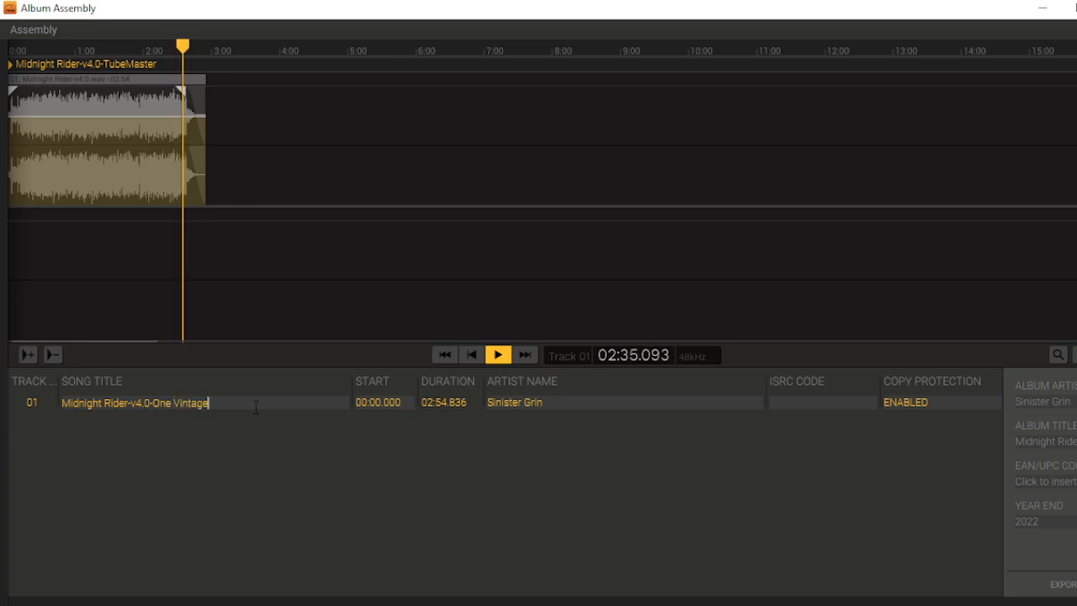
key(Return)
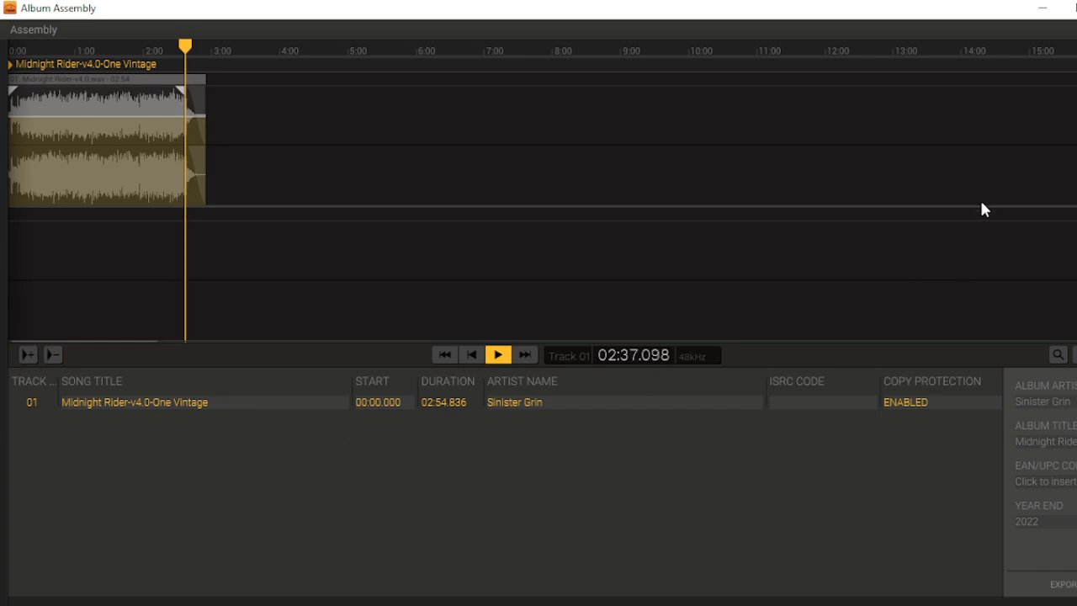
click(1076, 8)
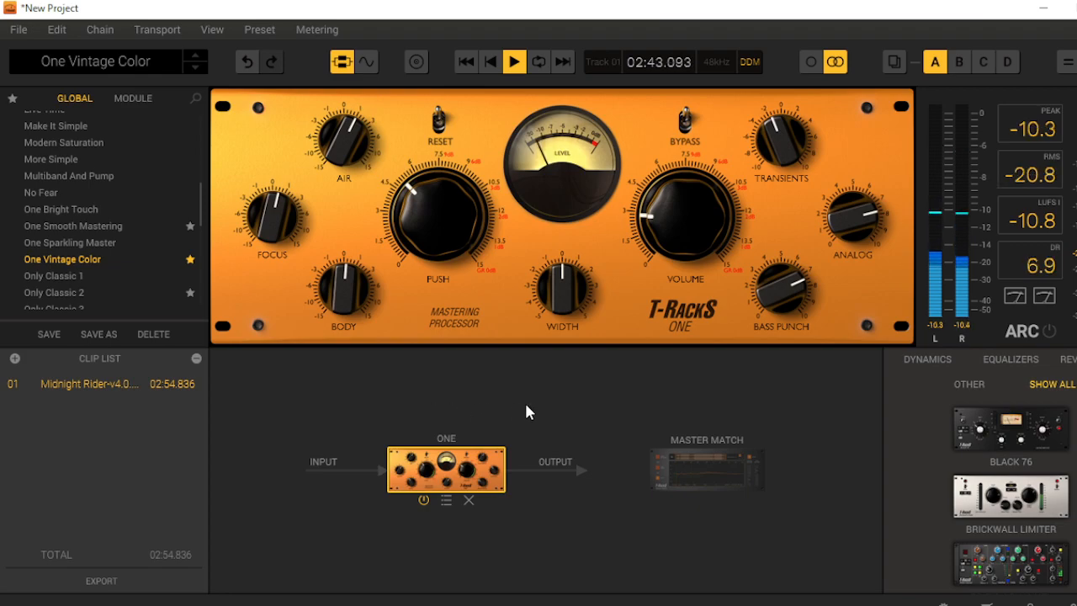
Stop playback and collapse the Advanced Mastering preset group
key(space)
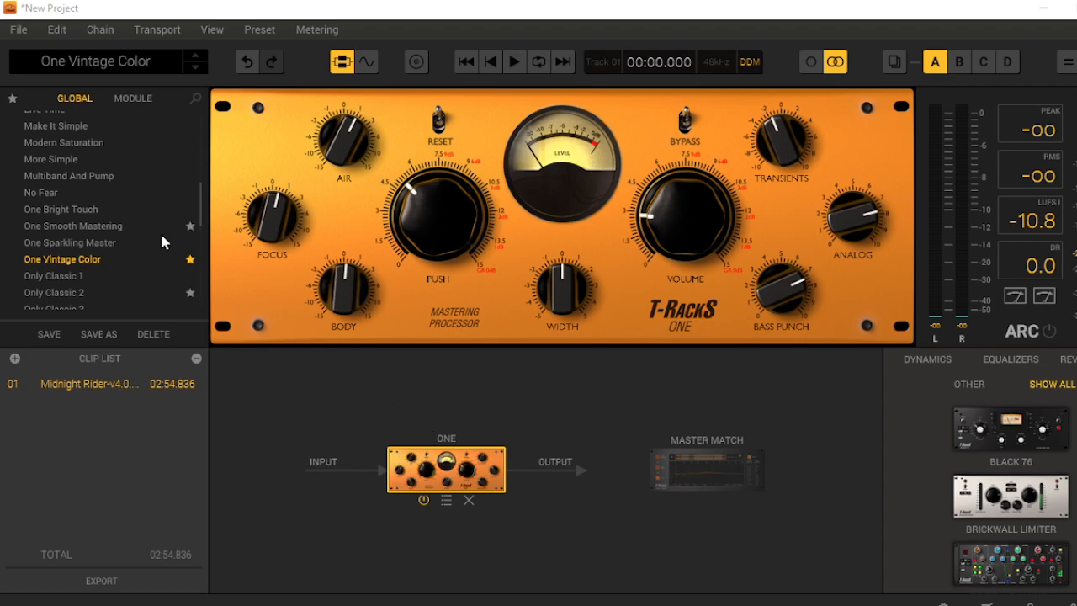
scroll(160, 236, down, 3)
scroll(118, 206, up, 10)
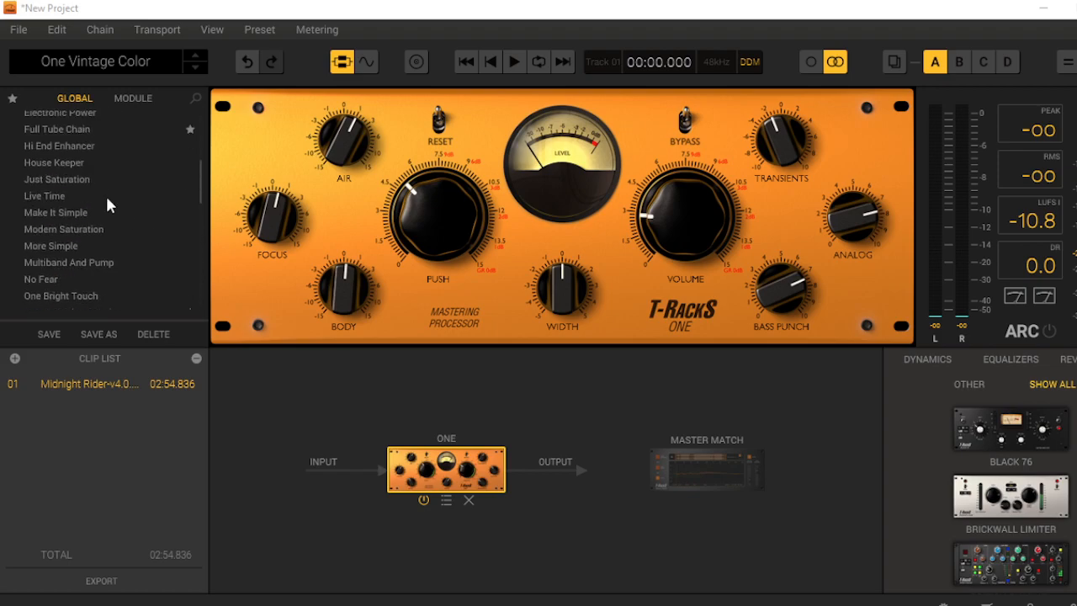
click(16, 120)
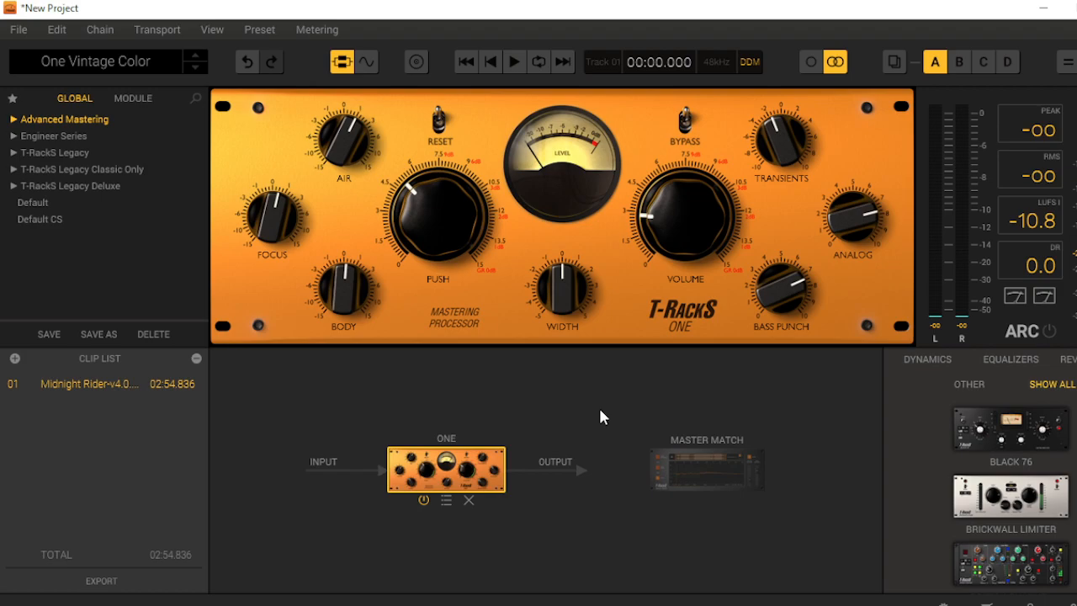
Export the current file as a 44100 Hz WAV named Midnight Rider-v4.0-One Vintage in the Midnight Rider folder
click(20, 34)
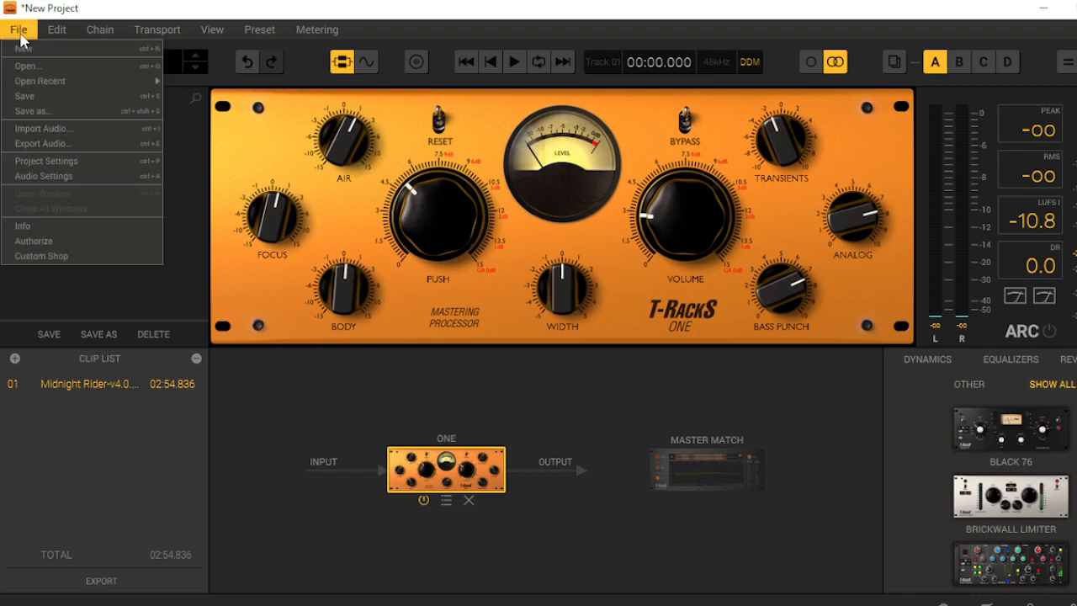
click(104, 144)
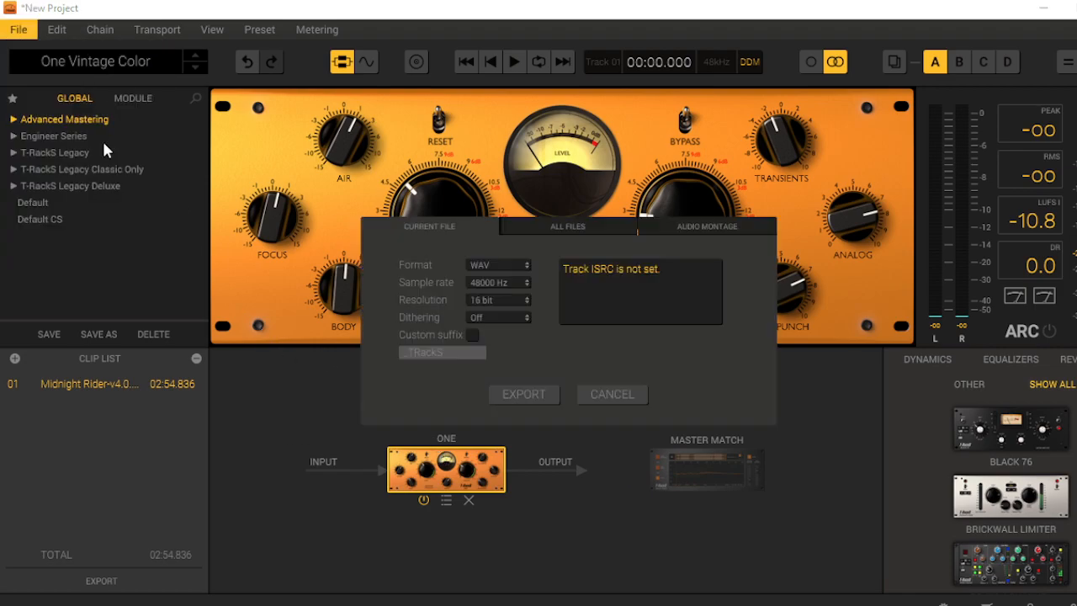
click(526, 281)
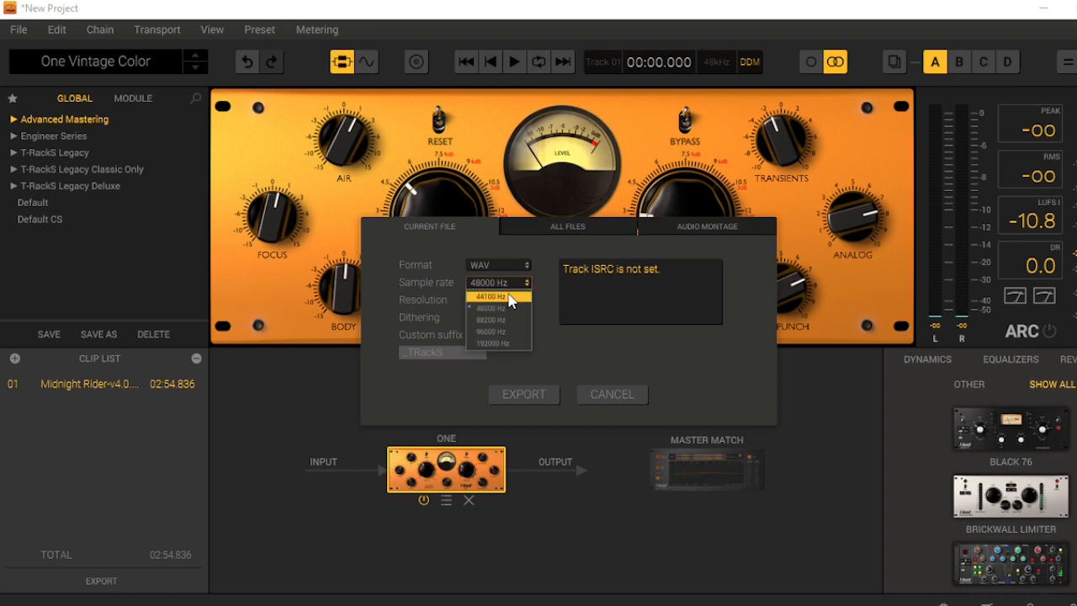
click(511, 298)
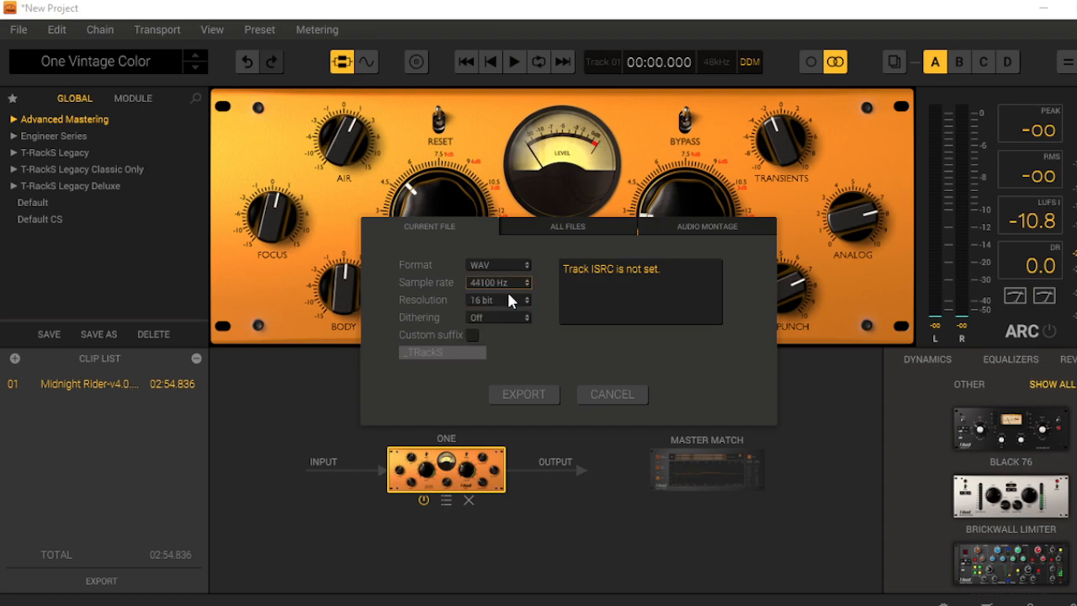
click(524, 394)
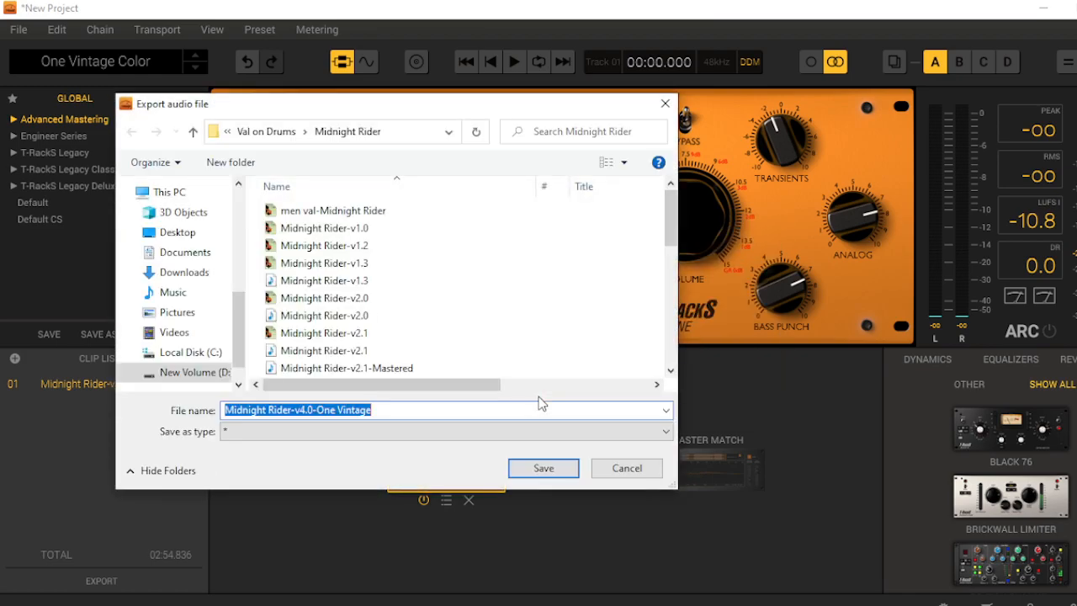
click(548, 472)
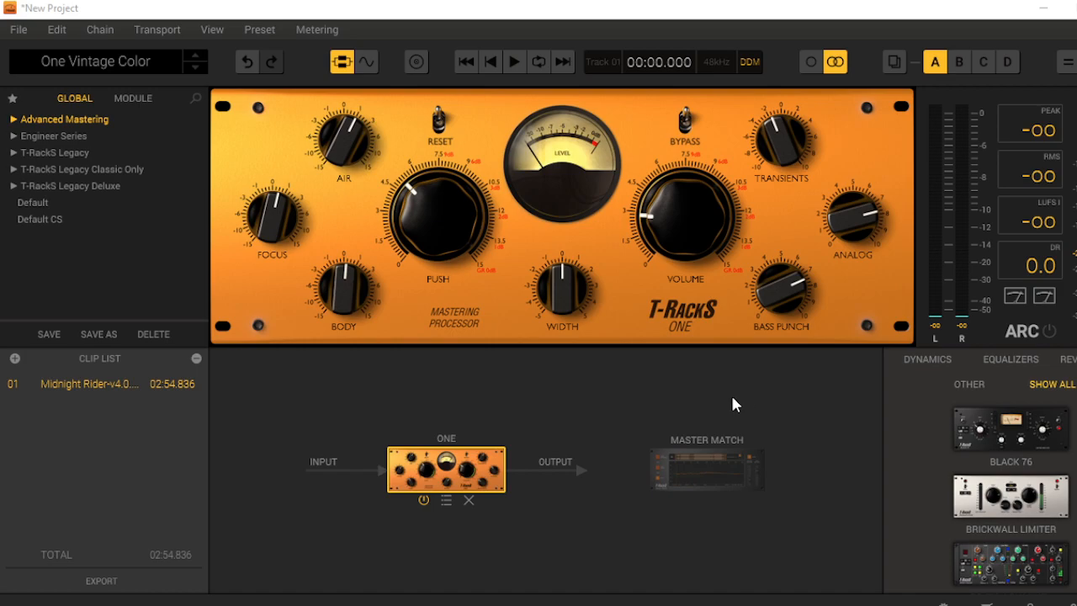
Check the exported v4.0 masters in the Midnight Rider folder through a 44100 Hz WAV export's save dialog, and cancel without saving
click(19, 30)
click(67, 145)
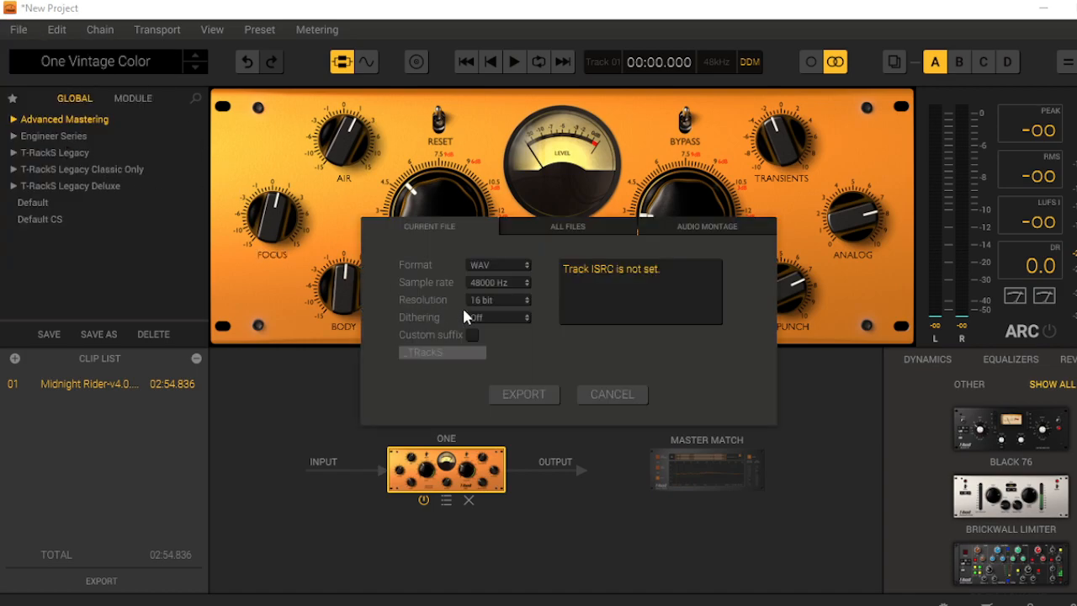
click(524, 282)
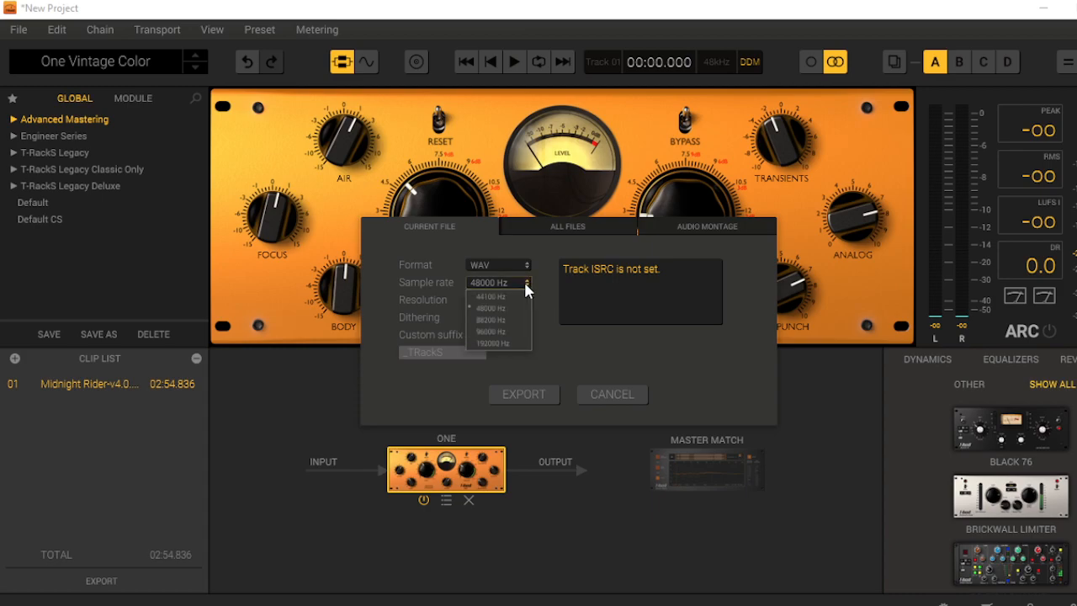
click(510, 298)
click(527, 394)
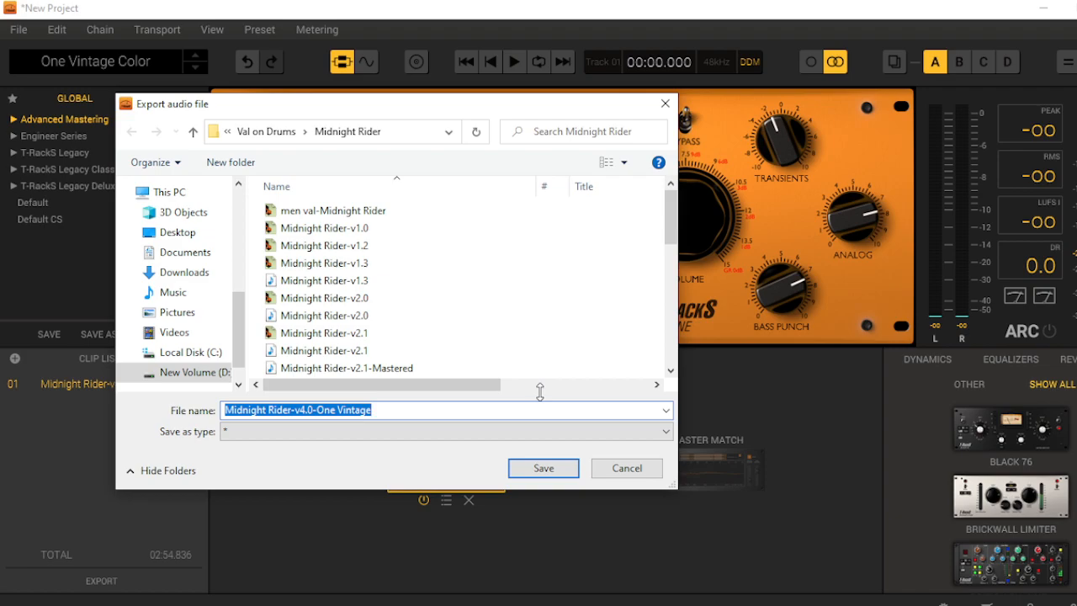
scroll(538, 373, down, 7)
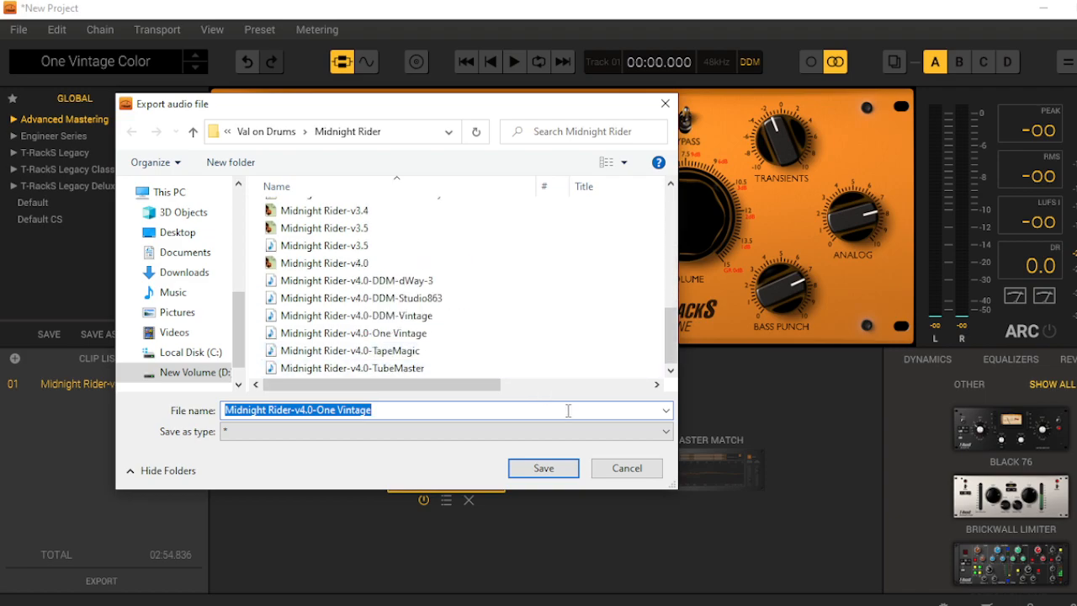
click(624, 469)
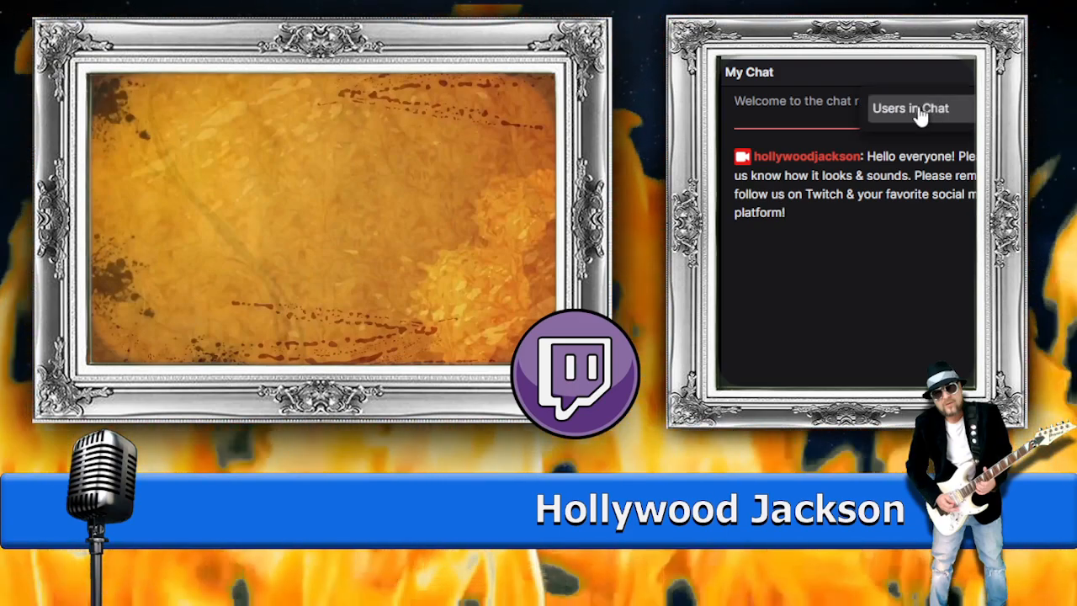
View the list of users in the Twitch stream chat and return to the chat messages
click(919, 110)
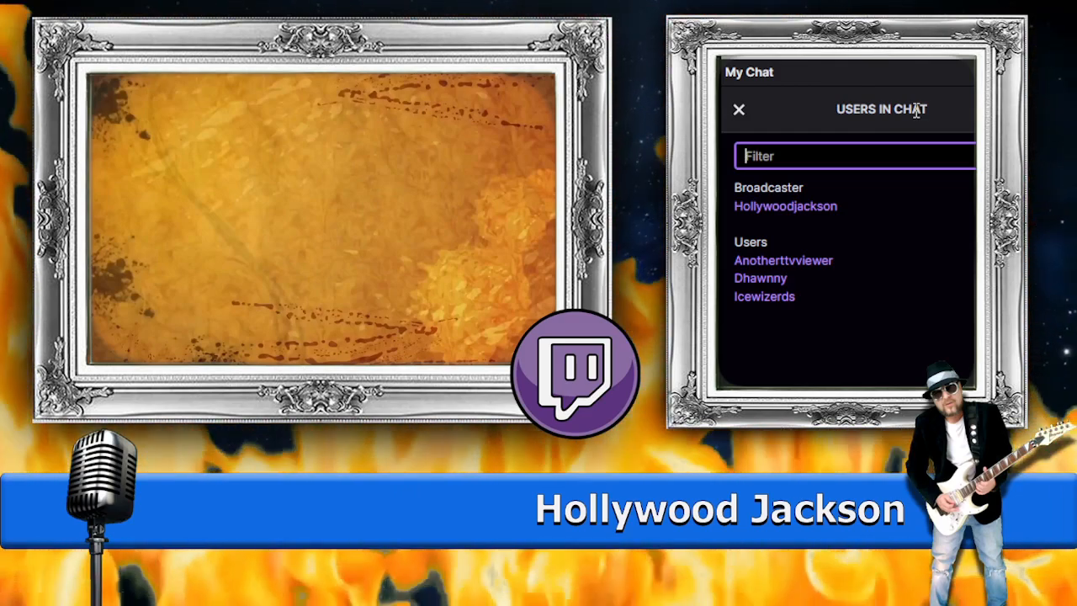
click(739, 109)
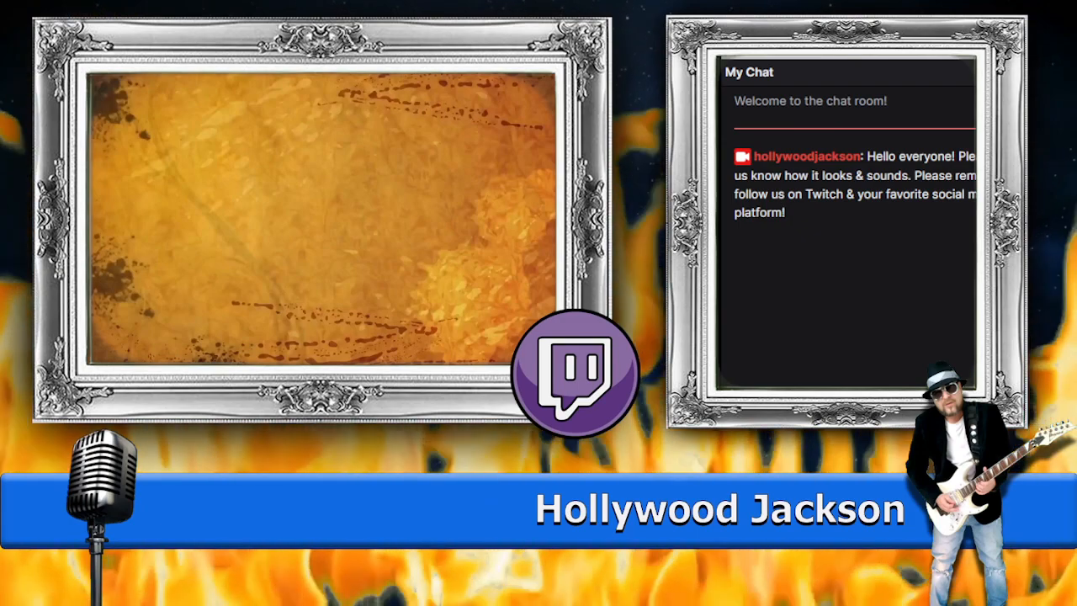